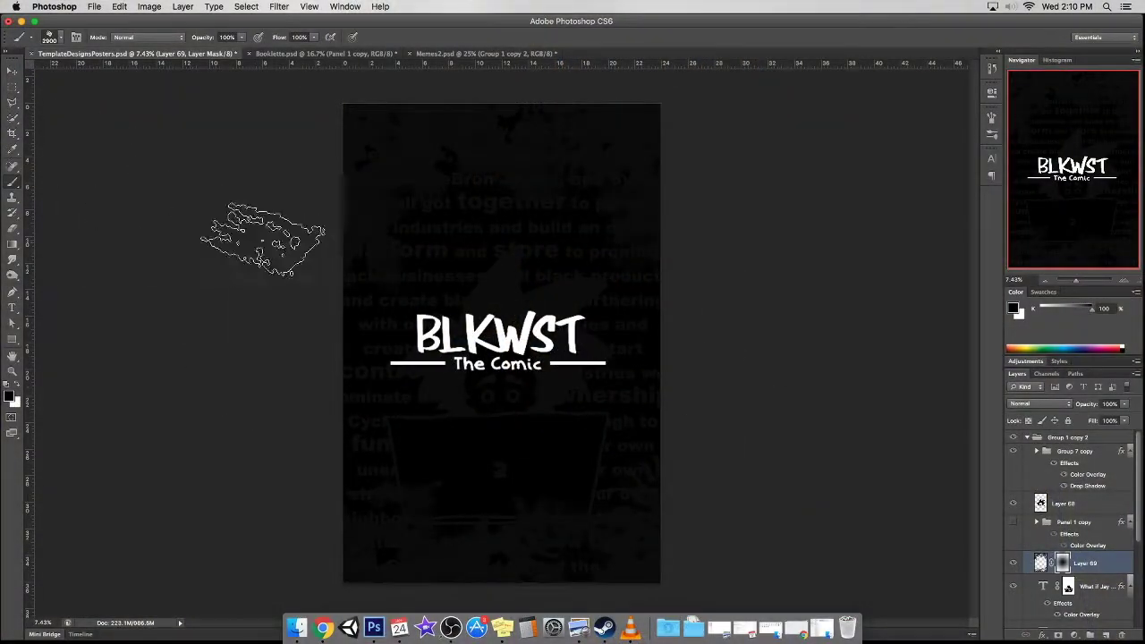
- Set the brush to 30% opacity and 1000 px size for softening Layer 69's mask
left_click_drag(216, 50, 202, 48)
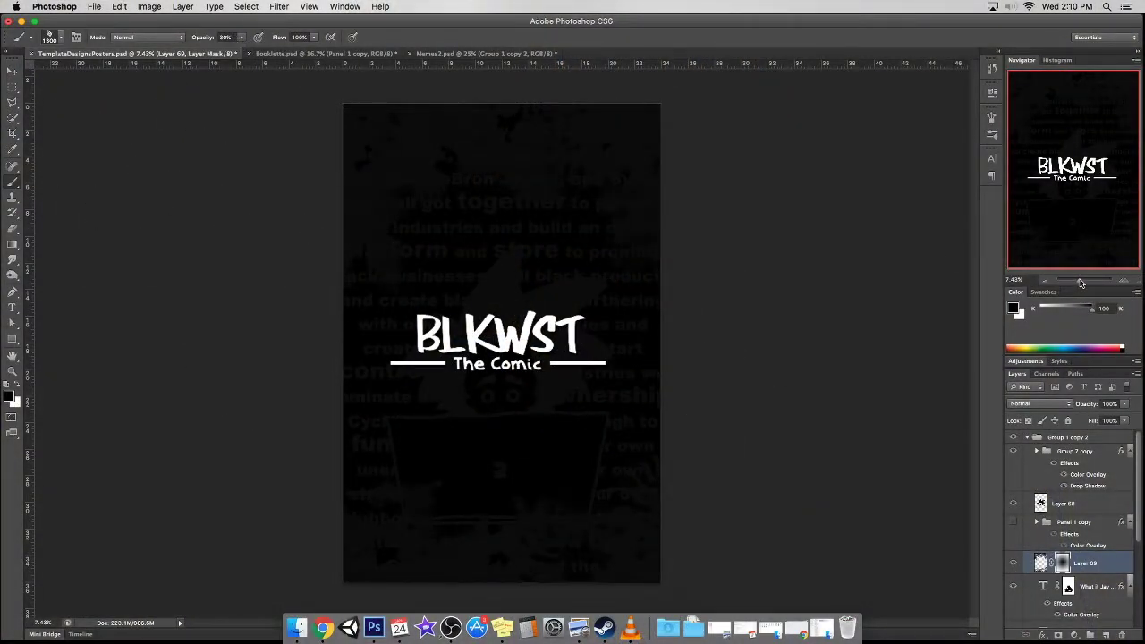
left_click(1081, 283)
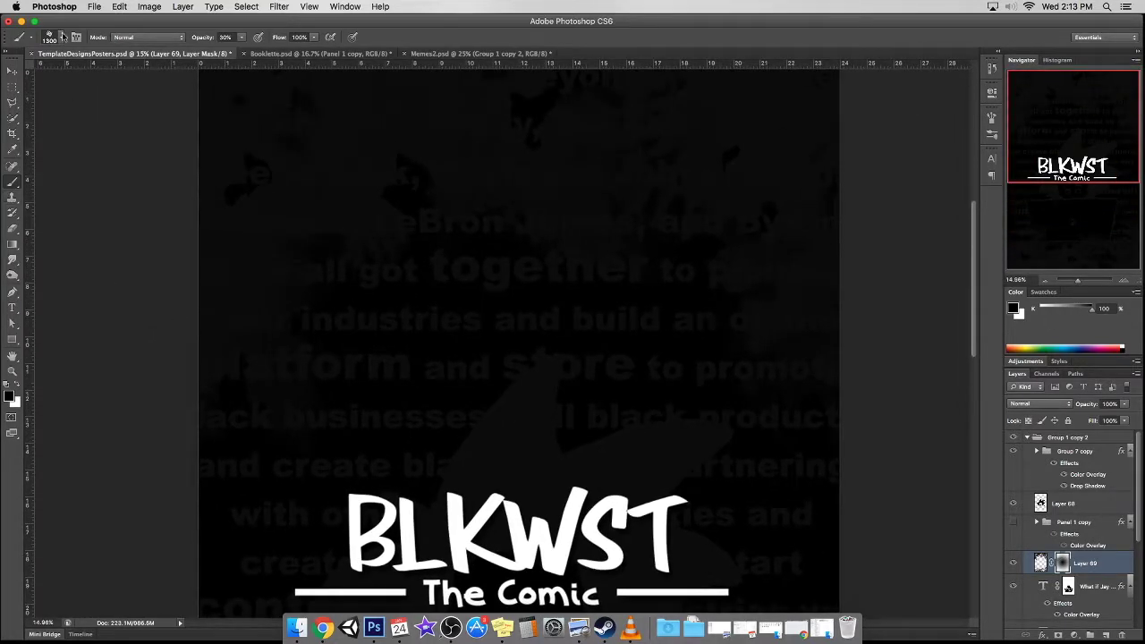
left_click(62, 36)
type("1000")
key("Return")
- Paint Layer 69's mask to dim the background, zoom to fit, and target the layer's pixels
scroll(716, 269, "right", 3)
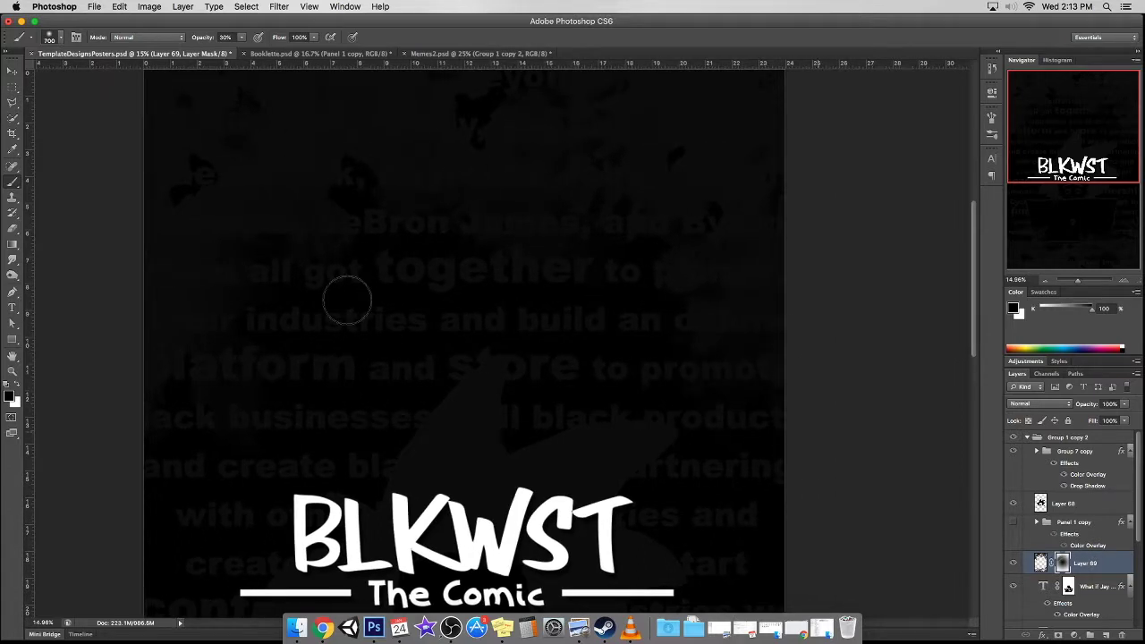
scroll(347, 301, "up", 3)
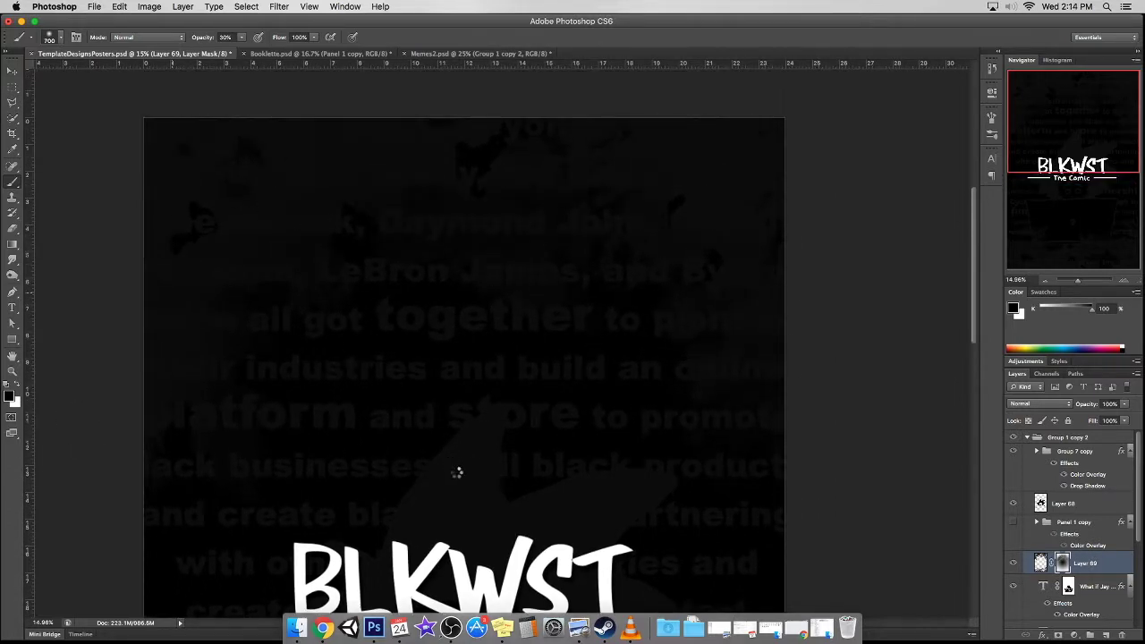
scroll(514, 304, "down", 20)
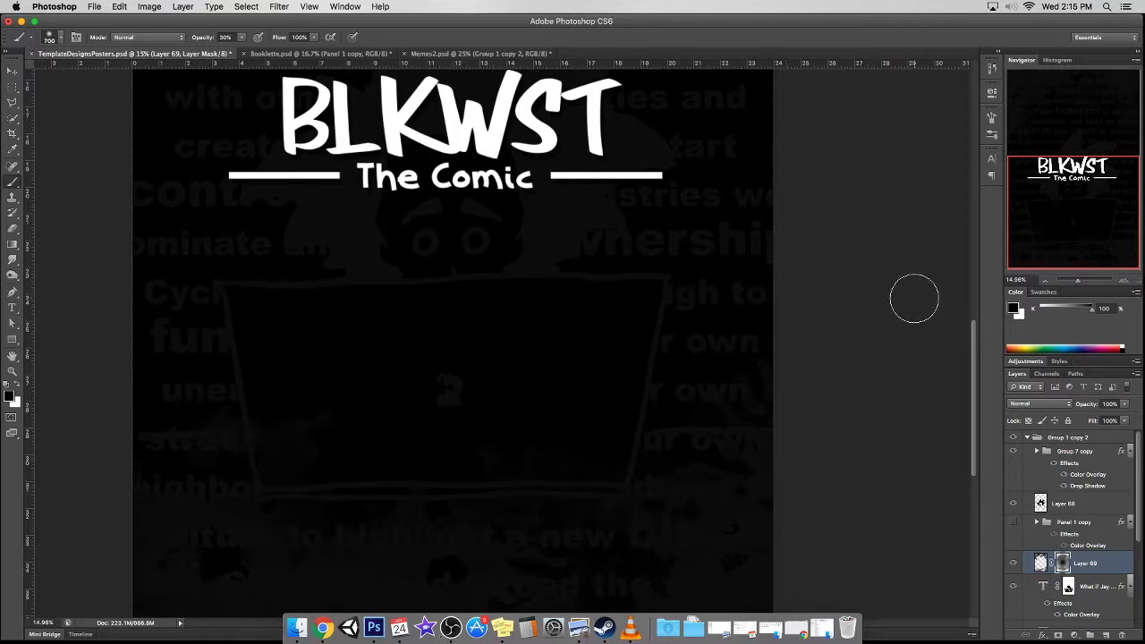
key("super+0")
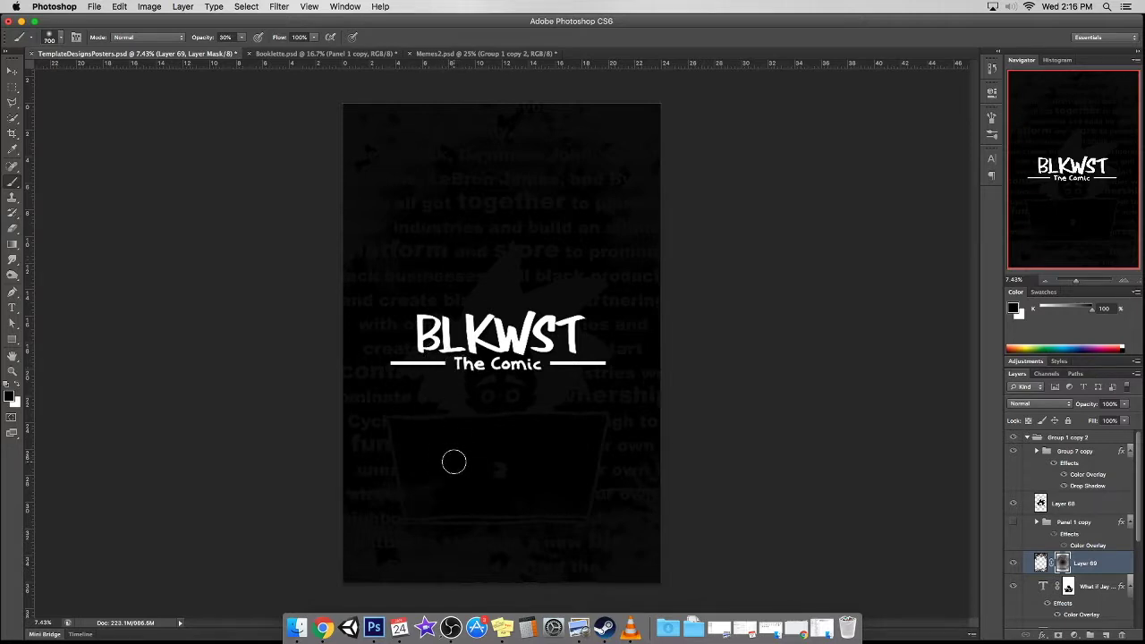
left_click(1040, 568)
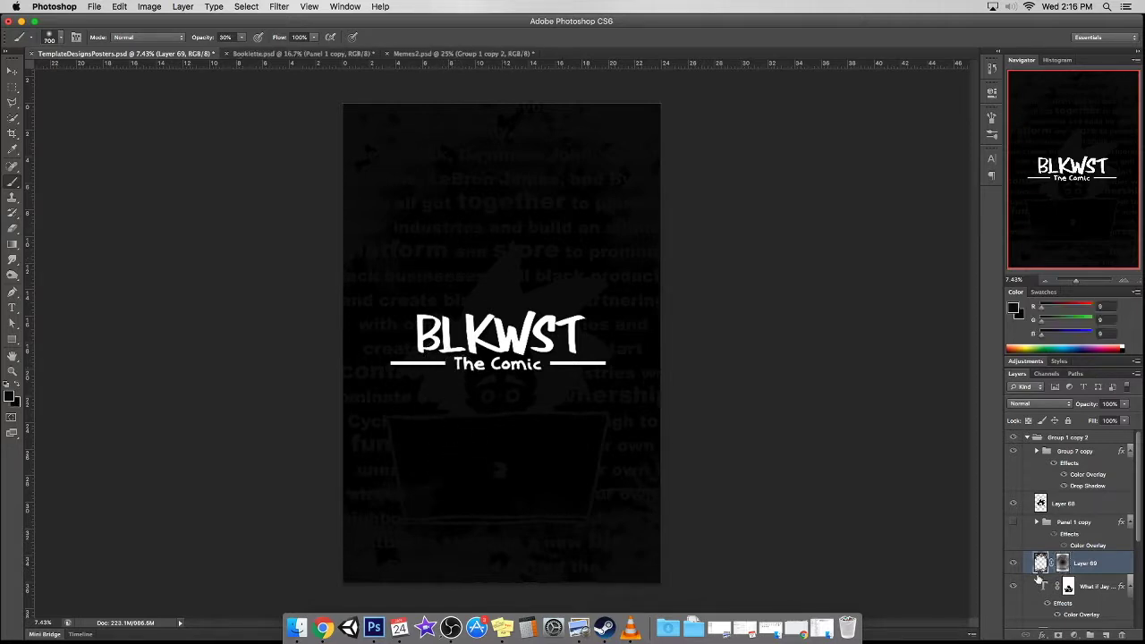
- Add Layer 70 and set the brush to 200 px at 100% opacity
left_click(1104, 634)
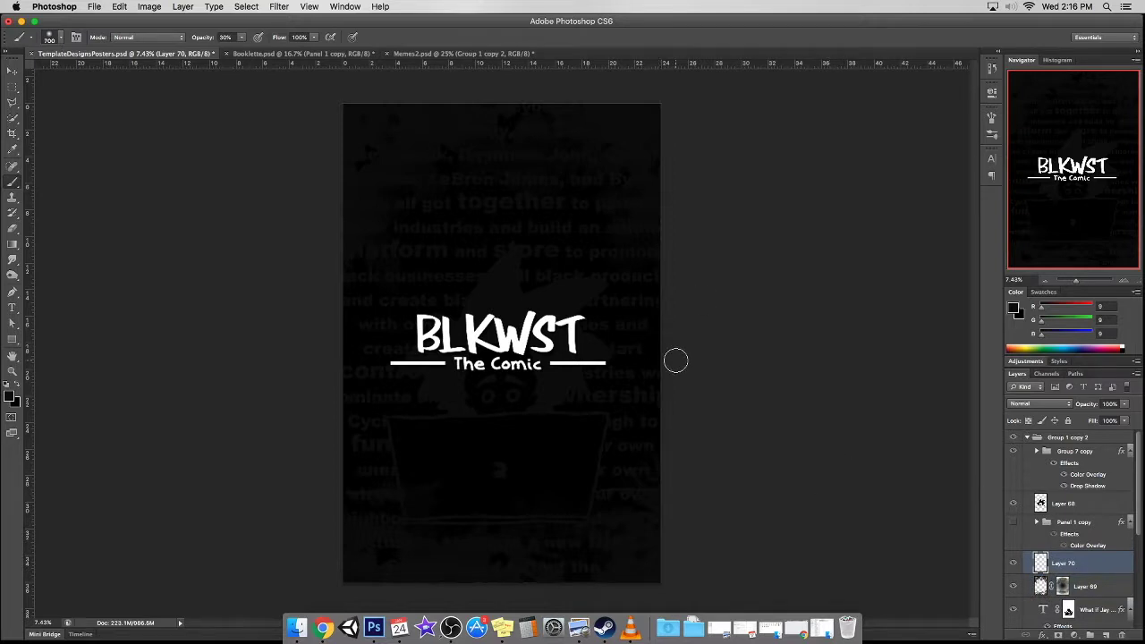
left_click(55, 37)
scroll(1076, 215, "up", 2)
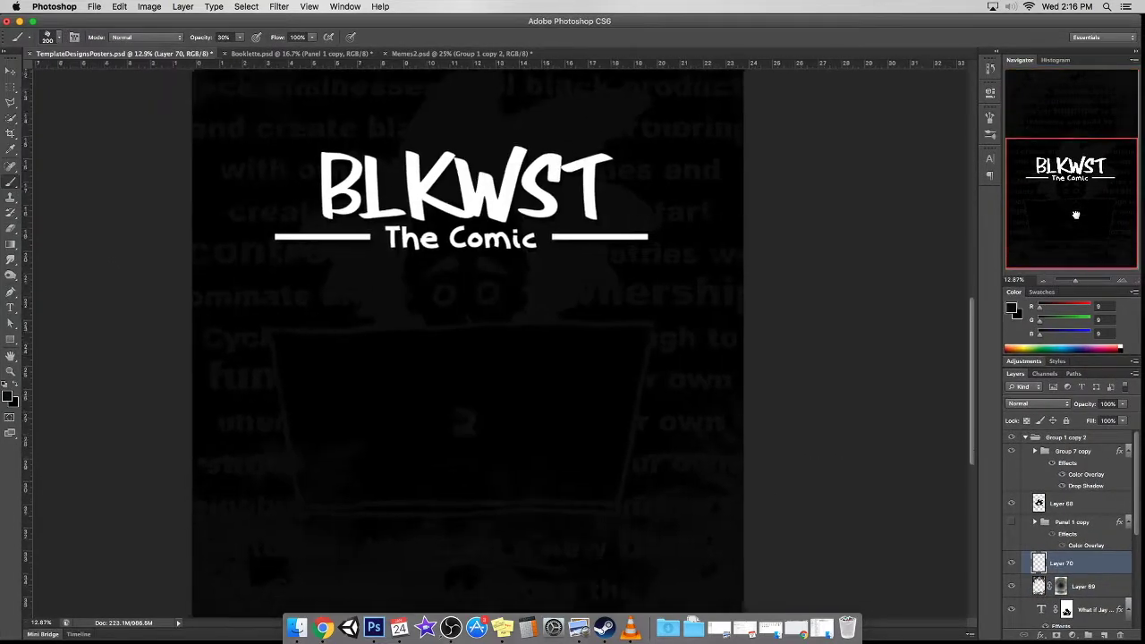
left_click_drag(1076, 215, 1076, 203)
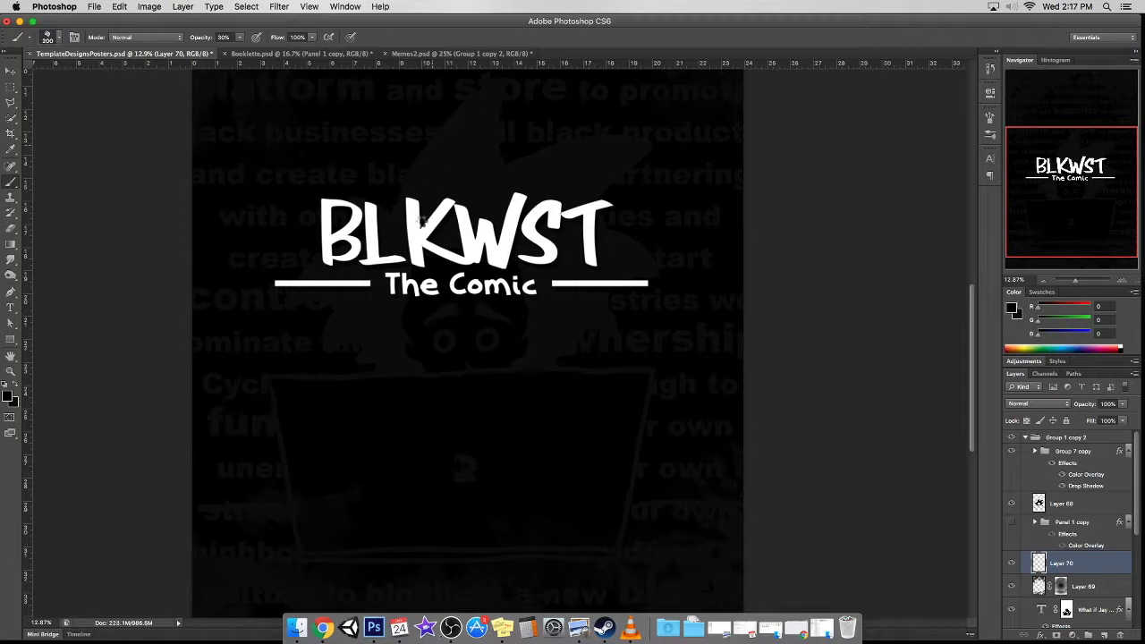
key("0")
- Paint dark strokes over the faint background text beside the BLKWST title
scroll(1021, 280, "up", 3)
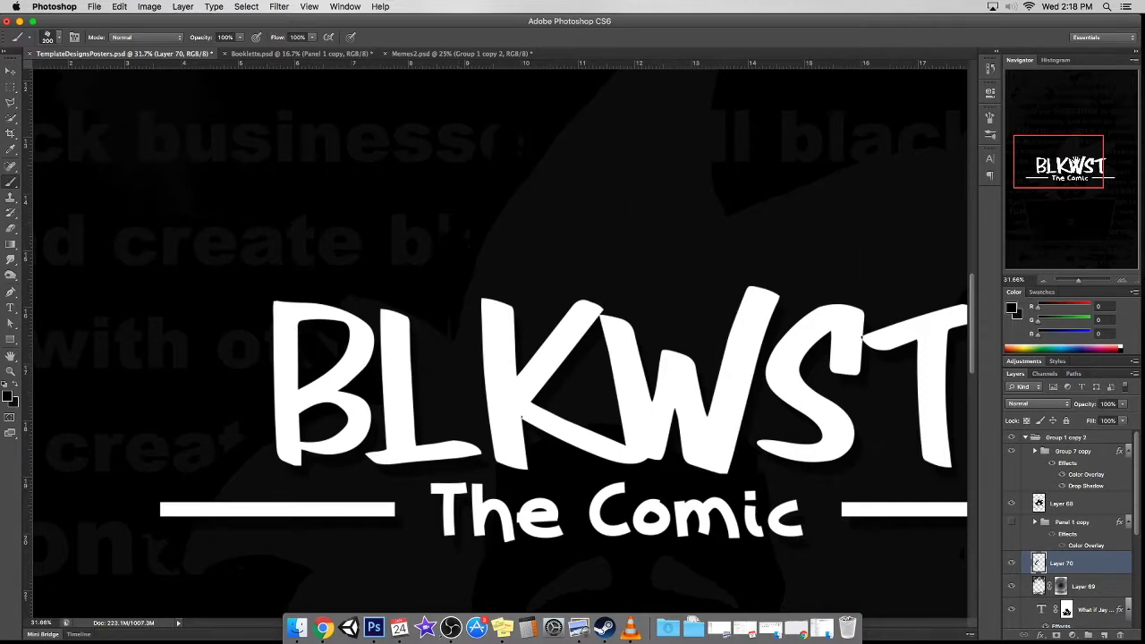
left_click_drag(1068, 163, 1085, 149)
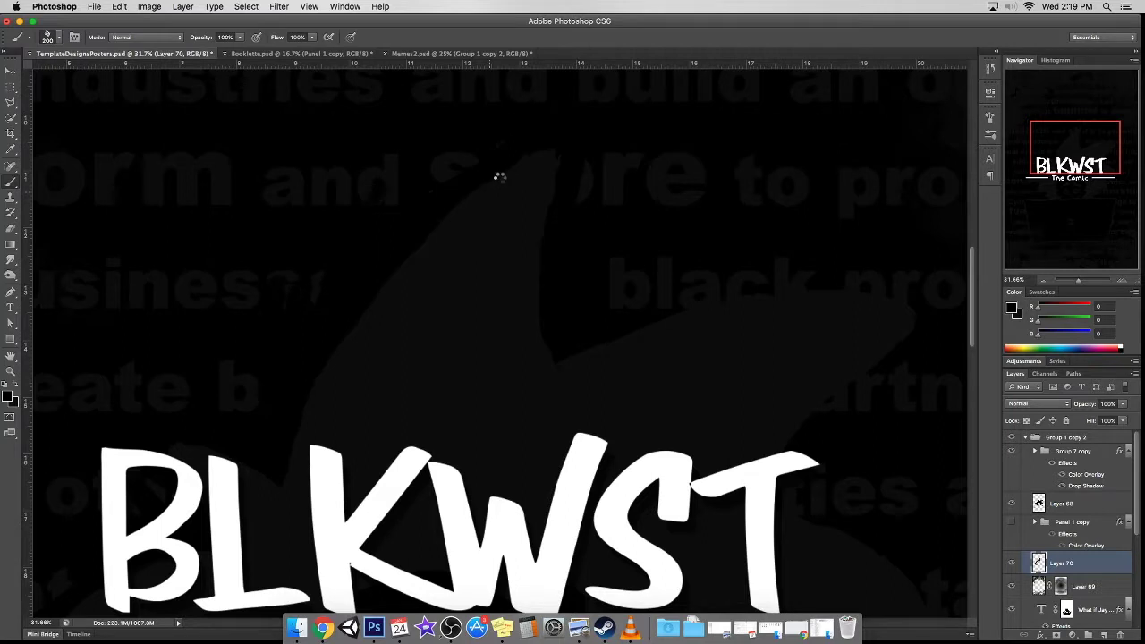
left_click_drag(585, 326, 454, 379)
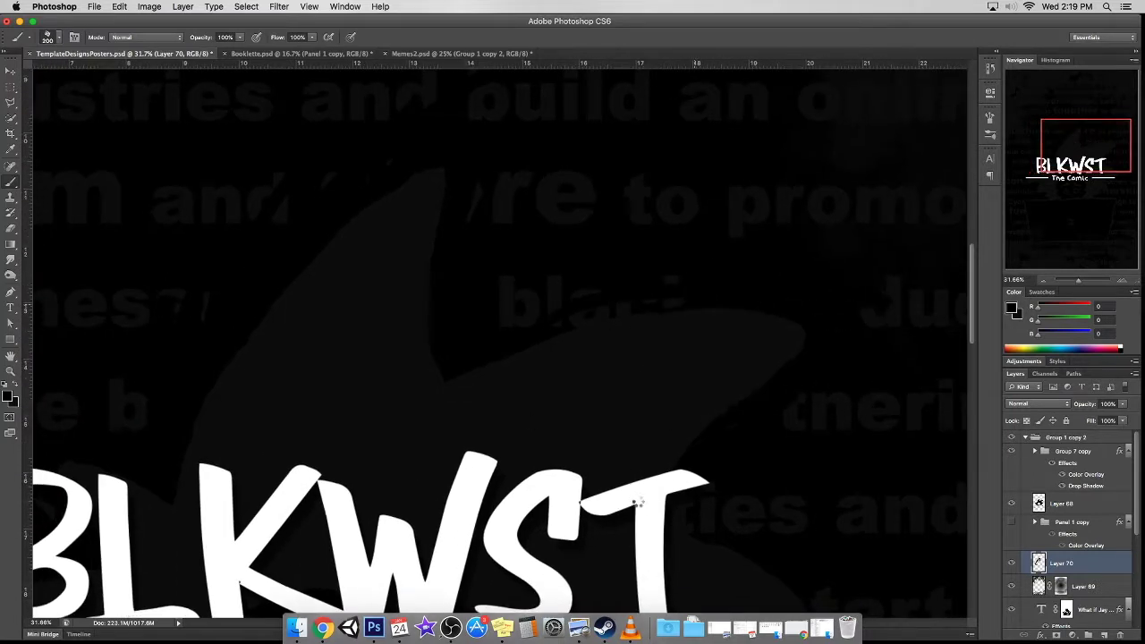
left_click_drag(866, 130, 681, 291)
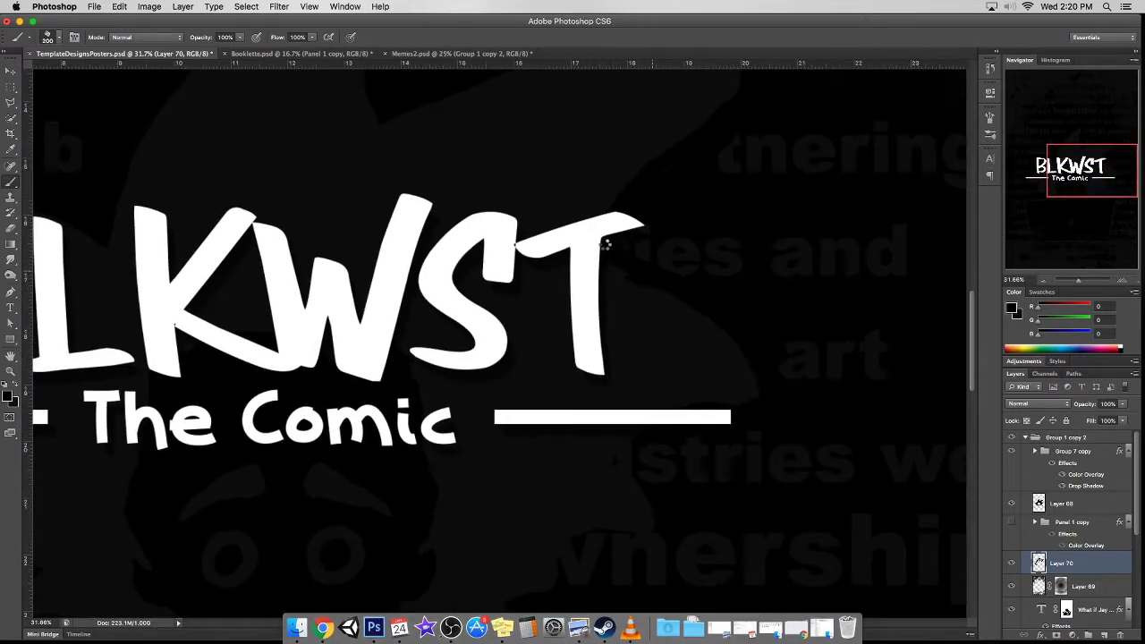
left_click_drag(678, 256, 642, 320)
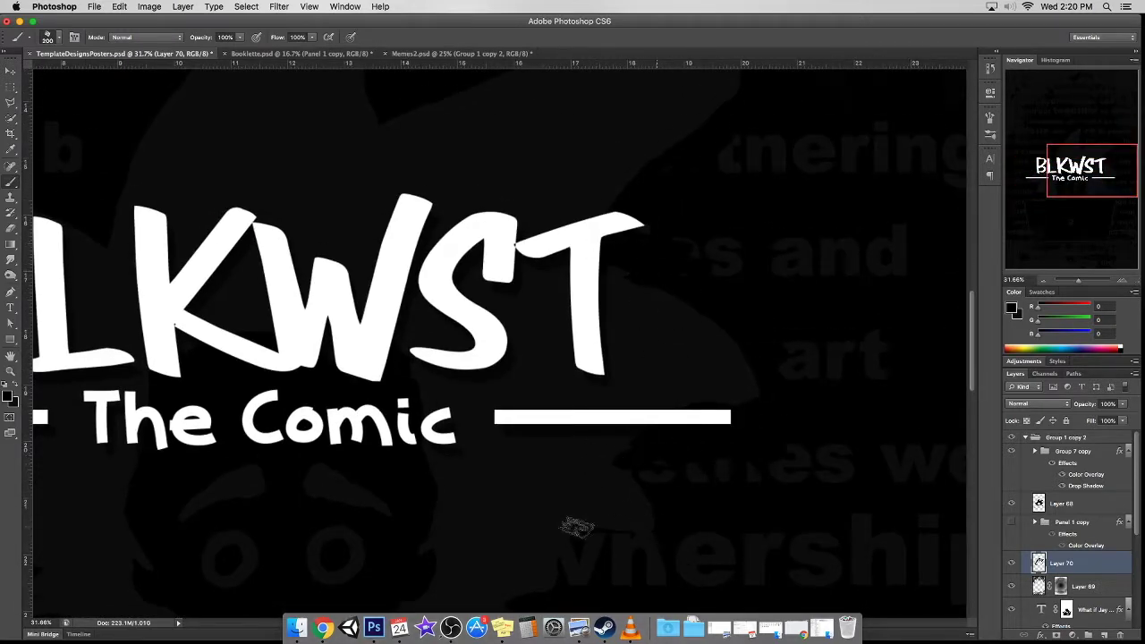
- Check the poster's lower left, then zoom out to fit the whole poster
left_click_drag(577, 528, 747, 174)
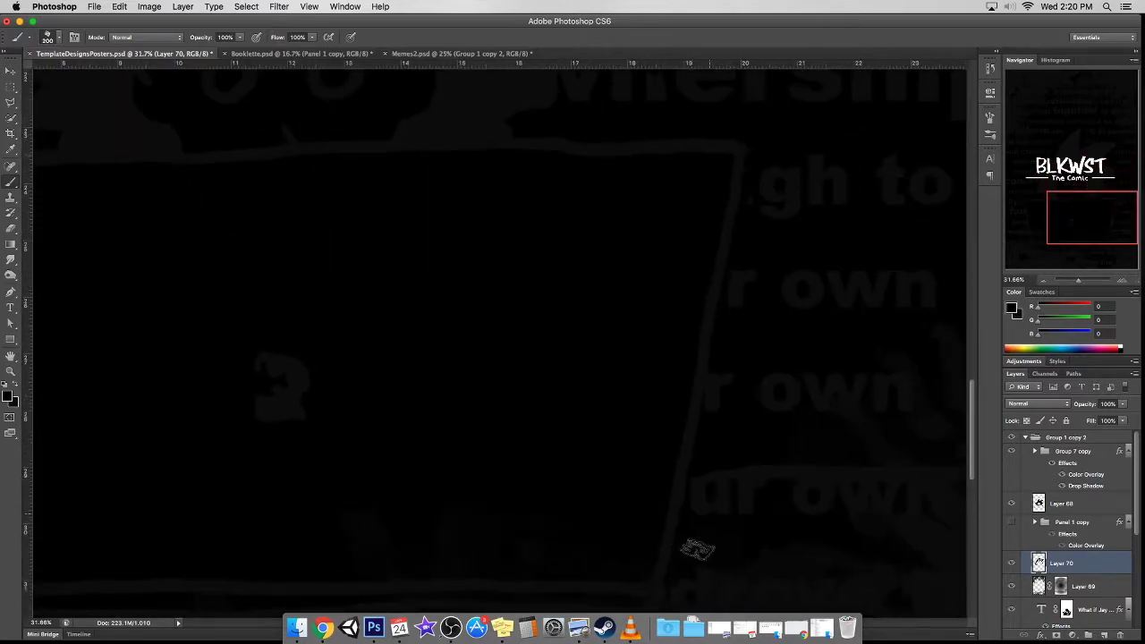
scroll(698, 550, "down", 5)
left_click_drag(1088, 232, 1051, 232)
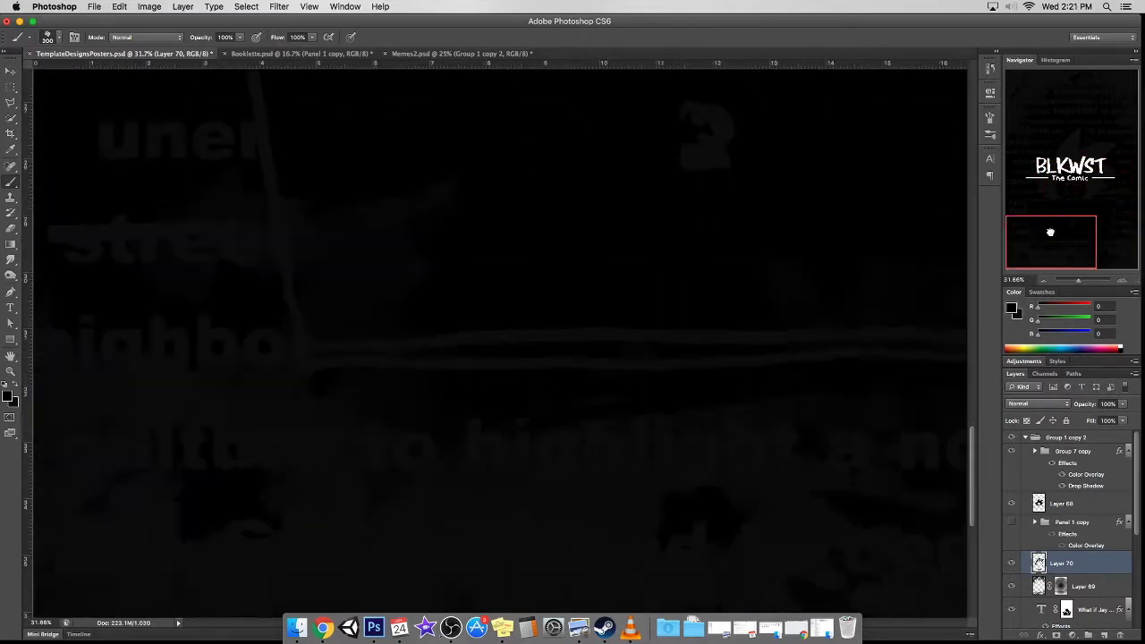
scroll(255, 219, "up", 2)
scroll(350, 179, "up", 3)
scroll(350, 179, "down", 4)
key("super+0")
scroll(516, 179, "right", 3)
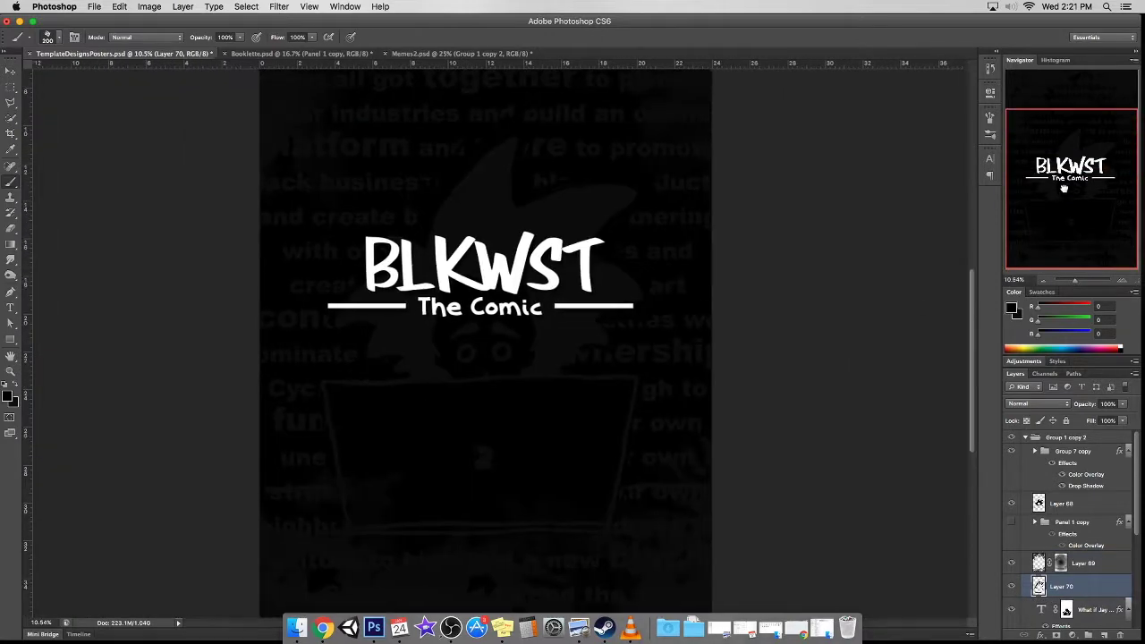
left_click(59, 37)
- Switch to a 2500 px grunge brush tip
left_click_drag(36, 52, 85, 52)
key("Return")
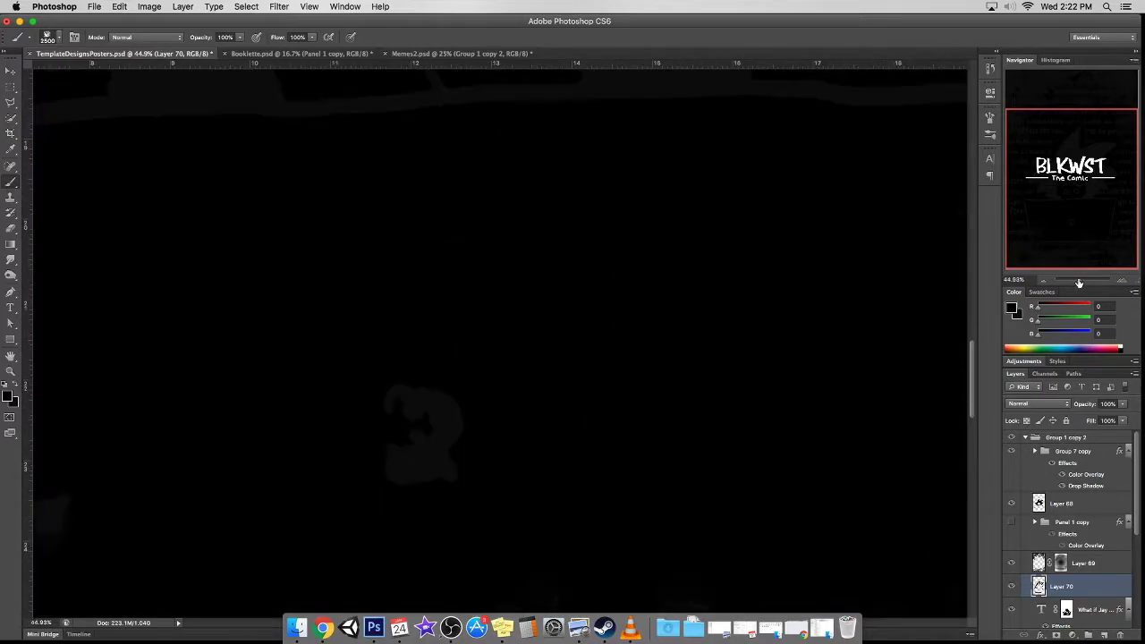
scroll(510, 232, "up", 2)
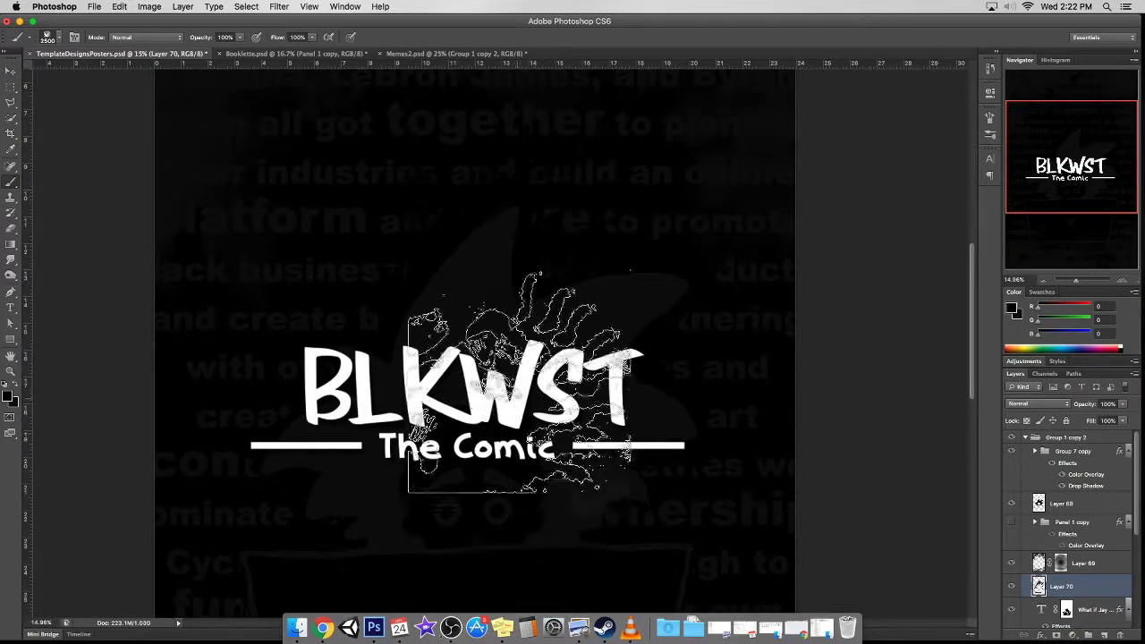
left_click(59, 37)
key("Return")
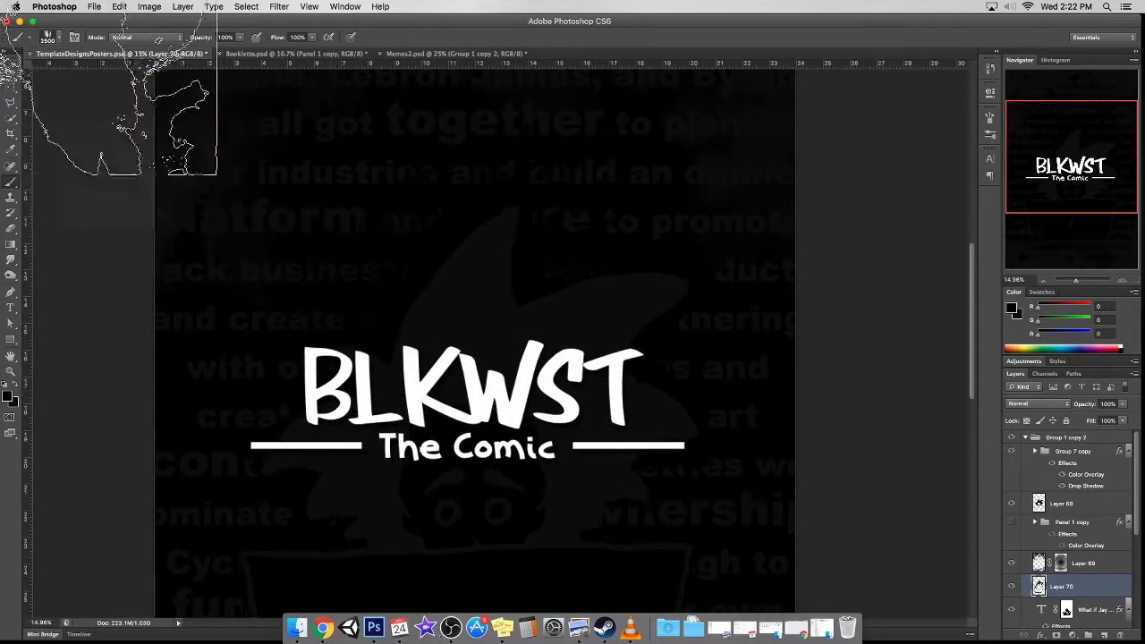
- Stamp dark grunge over the upper-right text, then undo it
left_click(54, 6)
left_click(59, 38)
left_click(59, 37)
key("Return")
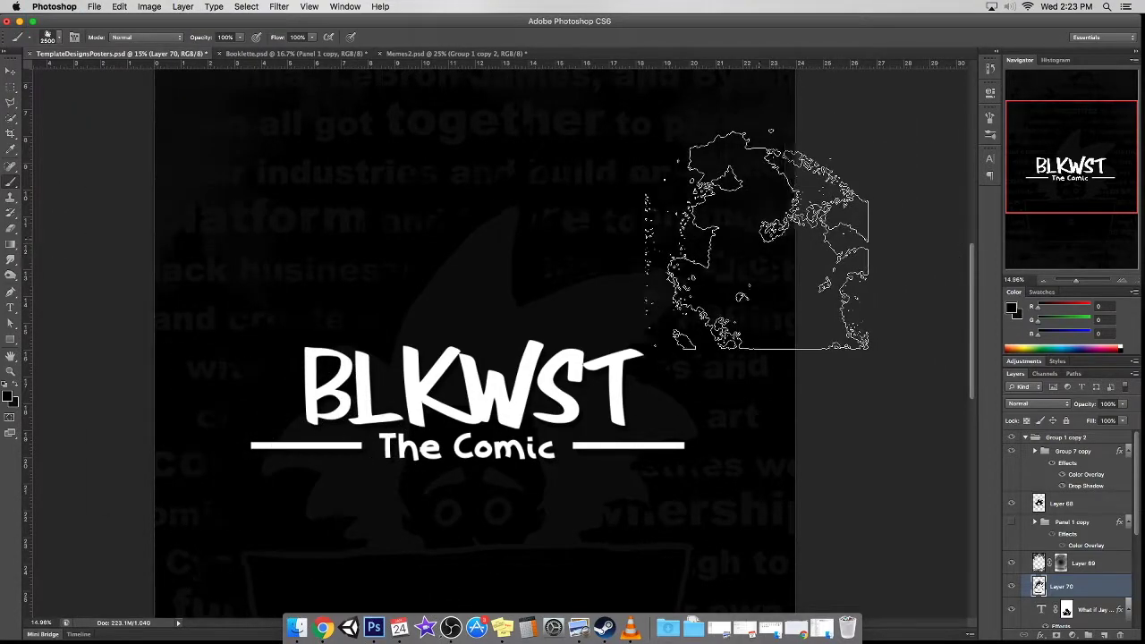
key("super+z")
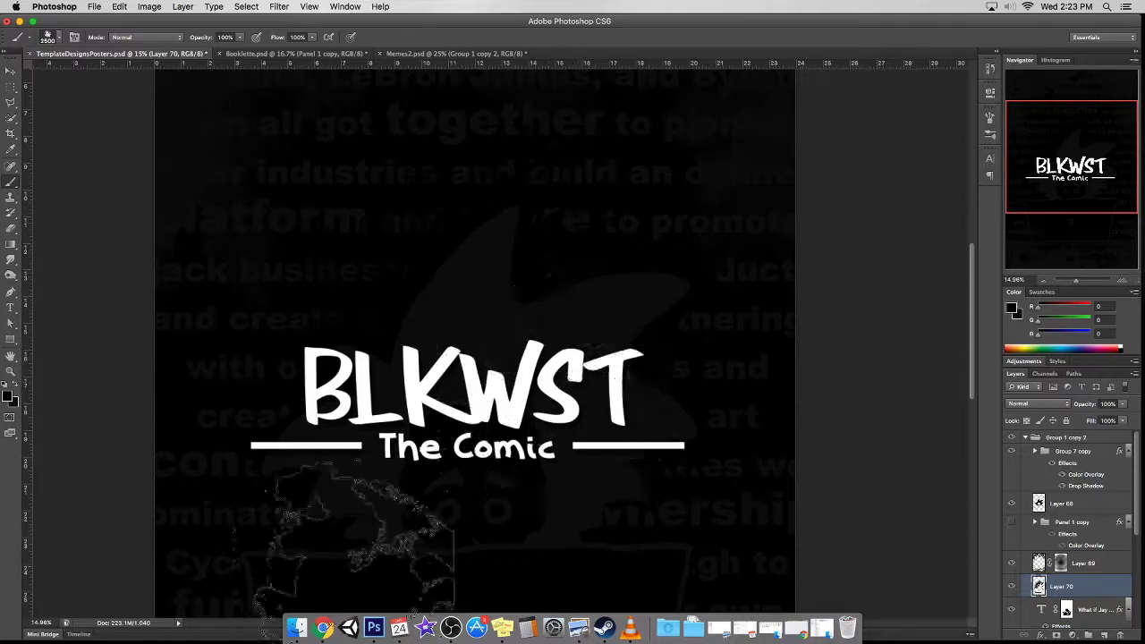
- Stamp a different grunge preset over the right side, revealing more faded background text
mouse_move(1062, 159)
left_mouse_down()
mouse_move(1062, 170)
mouse_move(1071, 158)
left_mouse_up()
left_click(59, 37)
left_click(618, 412)
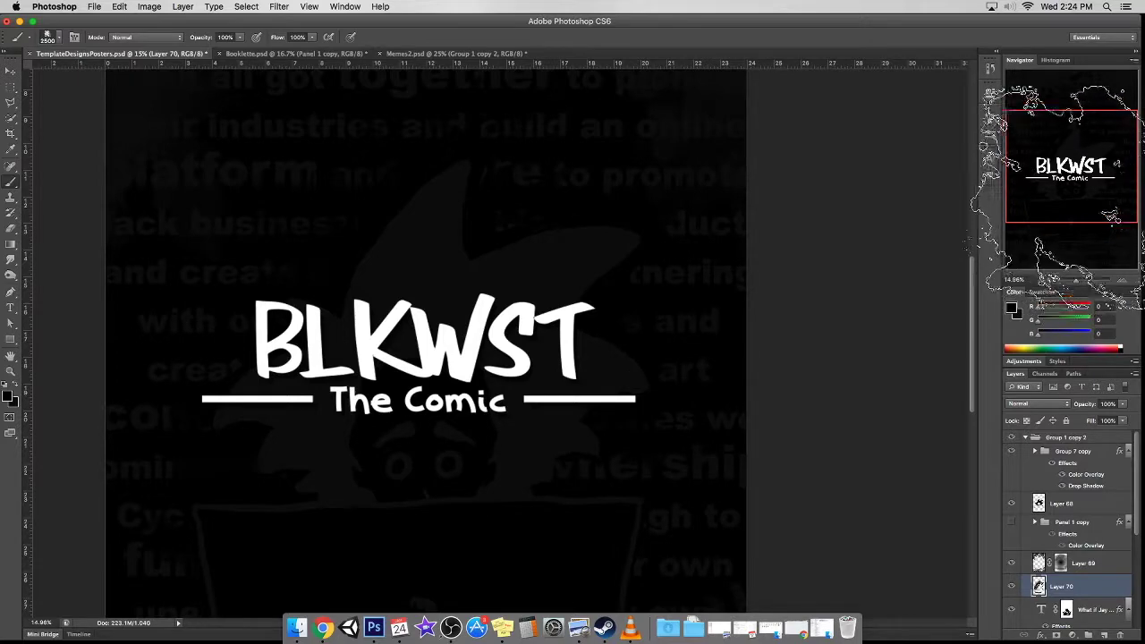
left_click(645, 510)
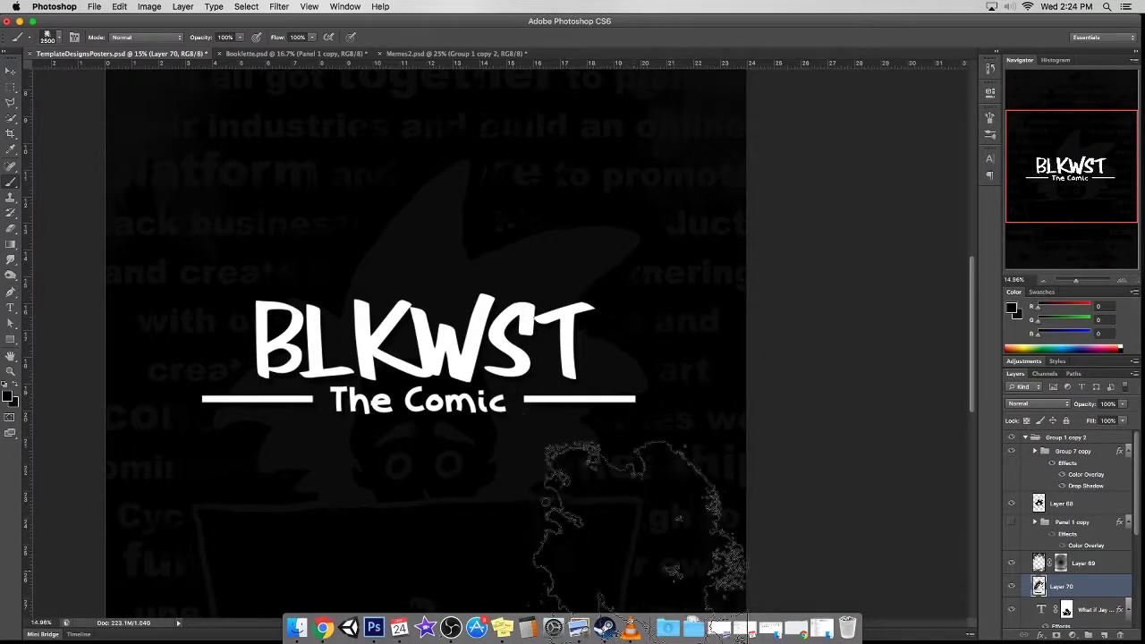
key("ctrl+z")
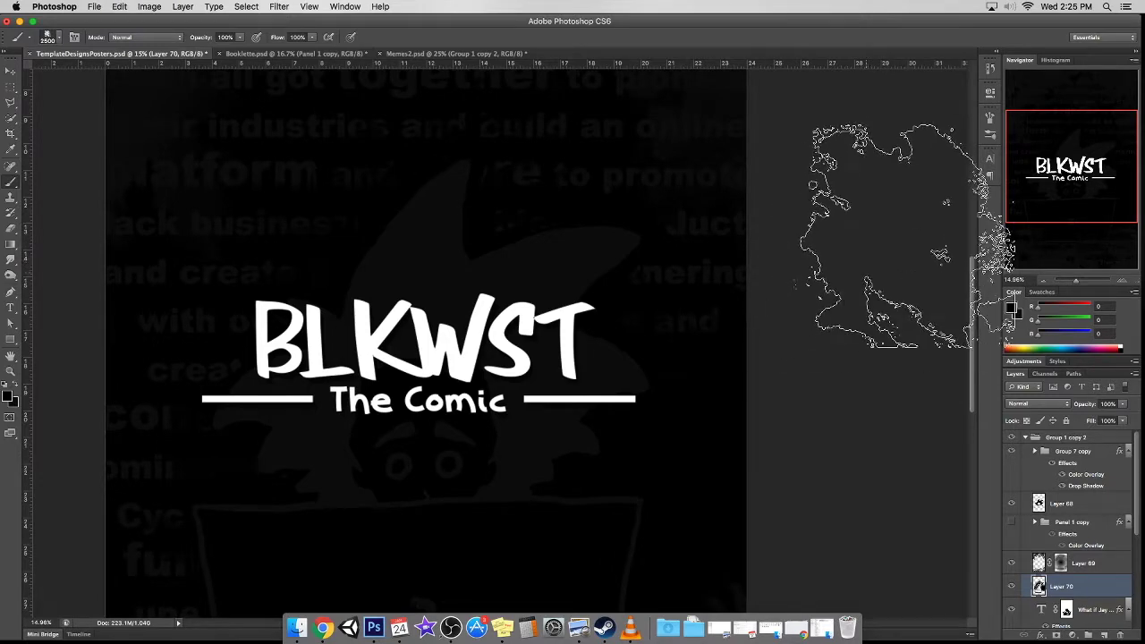
scroll(806, 323, "down", 3)
key("ctrl+z")
left_click_drag(1071, 202, 1067, 137)
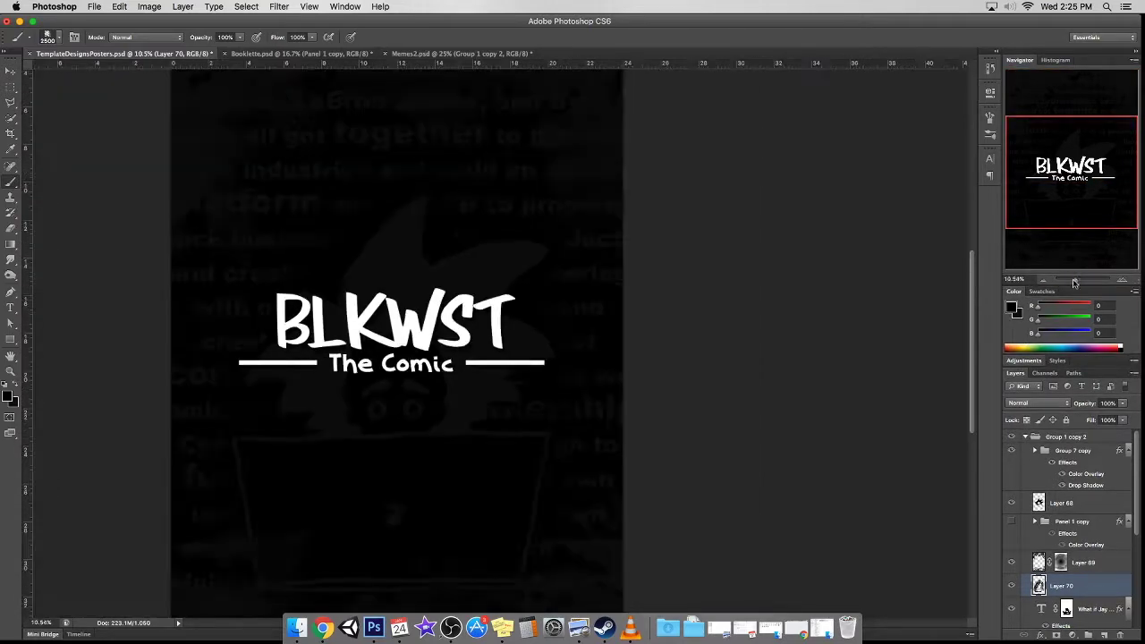
- Zoom and pan with the Navigator around the BLKWST title and upper text
left_click_drag(1078, 281, 1078, 281)
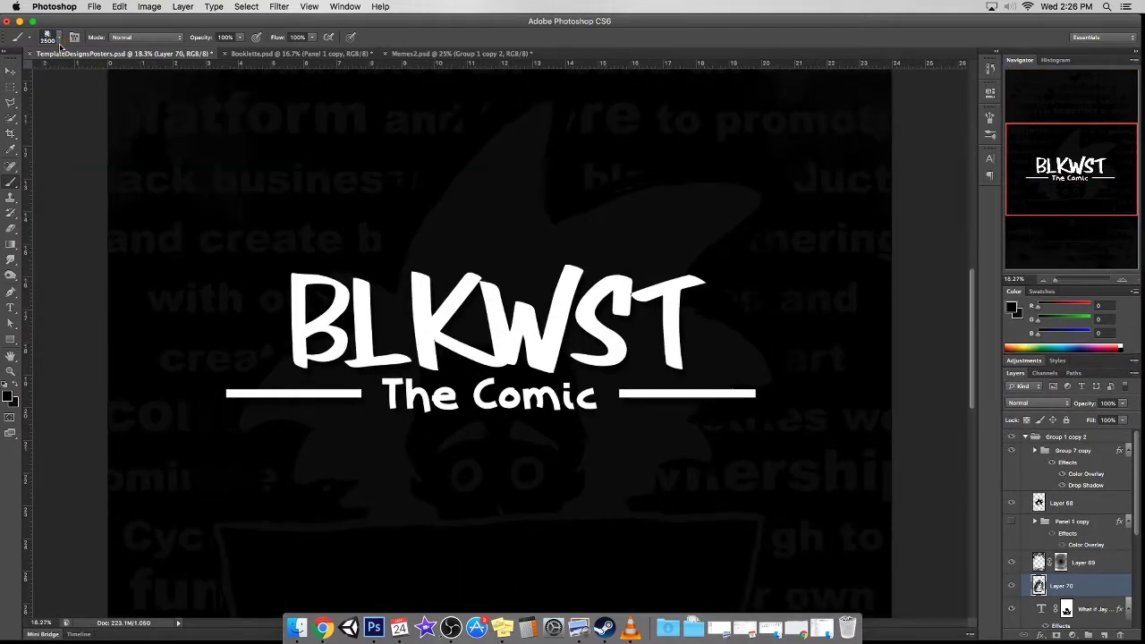
left_click(59, 39)
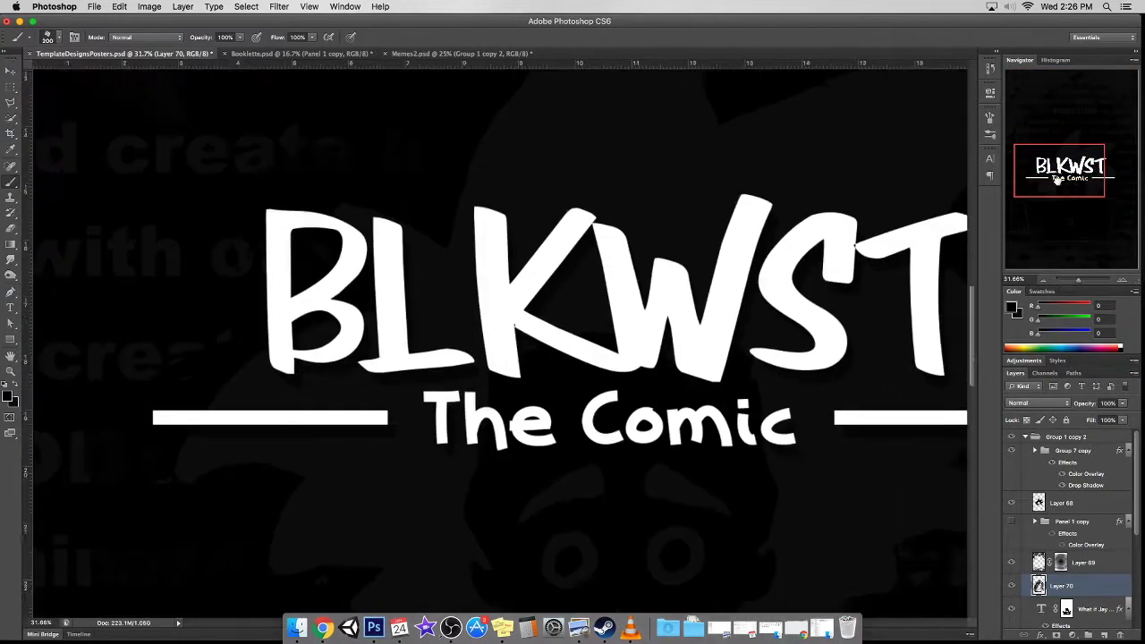
left_click_drag(1091, 184, 1076, 173)
left_click_drag(1078, 283, 1074, 280)
left_click_drag(1065, 178, 1069, 216)
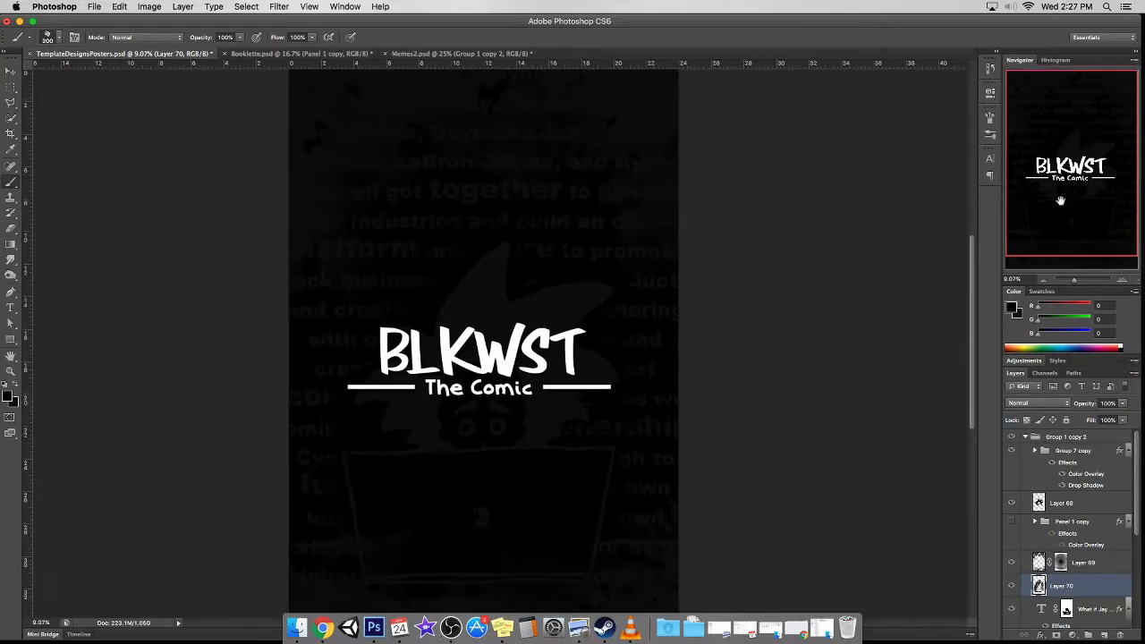
mouse_move(971, 294)
left_mouse_down()
mouse_move(973, 266)
mouse_move(967, 286)
left_mouse_up()
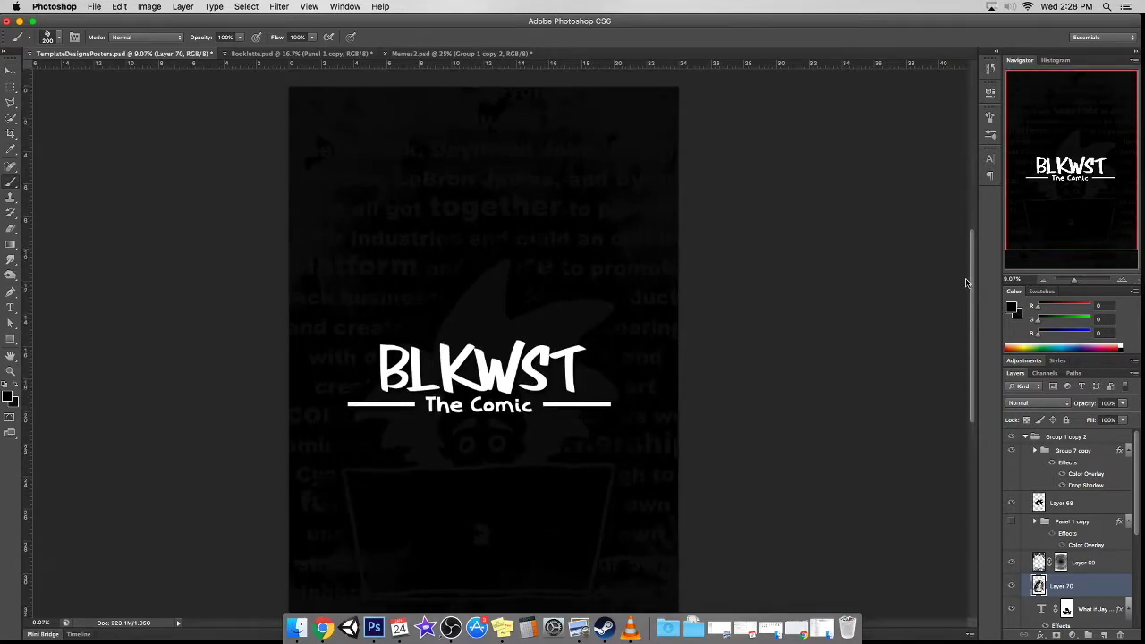
left_click_drag(1074, 280, 1079, 280)
left_click_drag(1038, 134, 1025, 145)
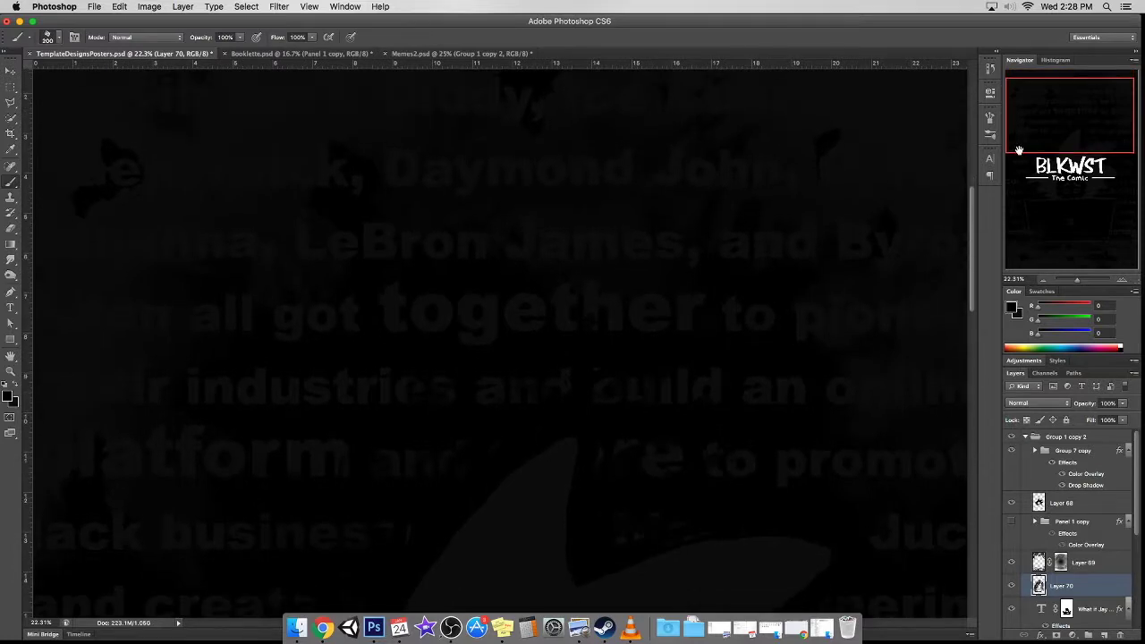
left_click_drag(1140, 492, 1139, 503)
- Create Layer 71 beneath Layer 70 as the painting target, brush at 125 px
left_click(1093, 580)
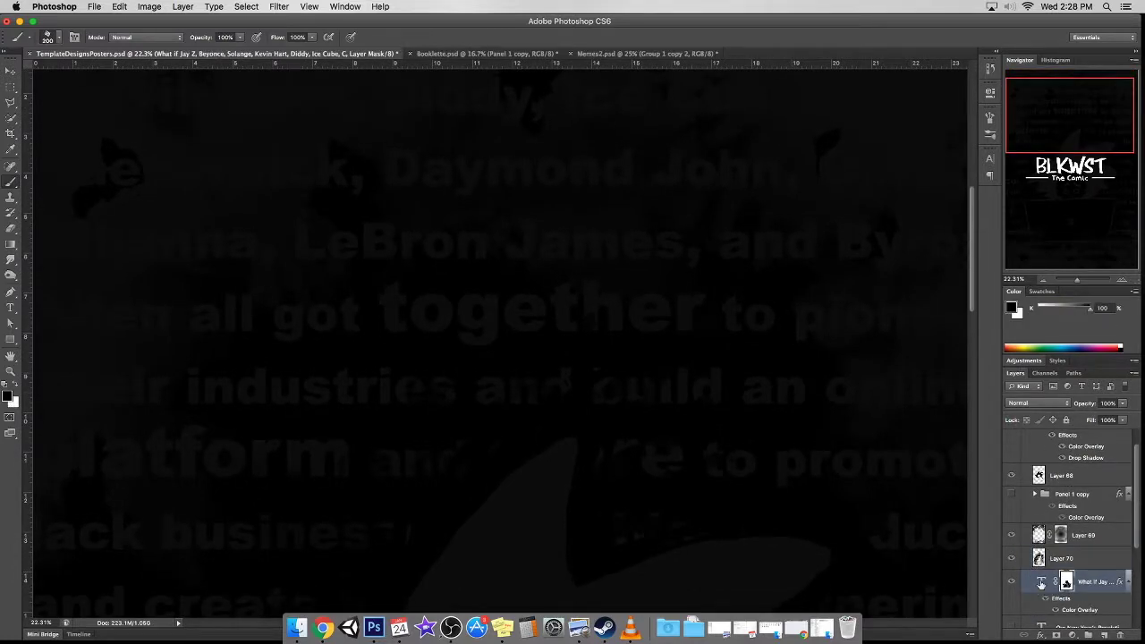
left_click(1105, 635)
scroll(832, 224, "down", 5)
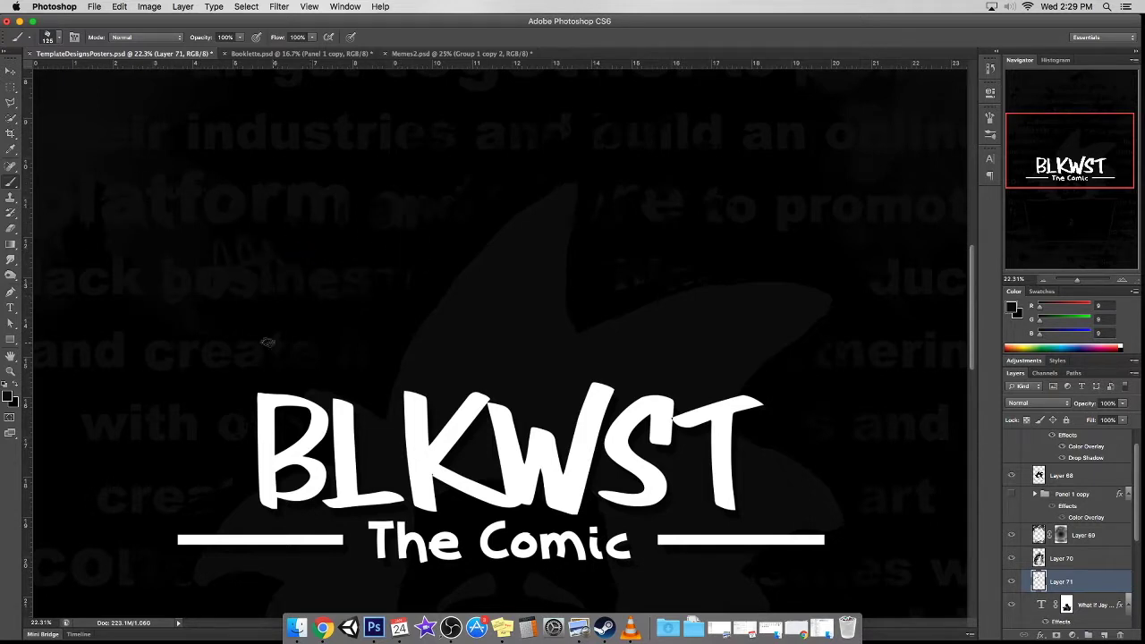
left_click(115, 361)
- Stamp faint grunge marks across the upper text on Layer 71, circling 'together' with an oval
left_click_drag(973, 262, 973, 191)
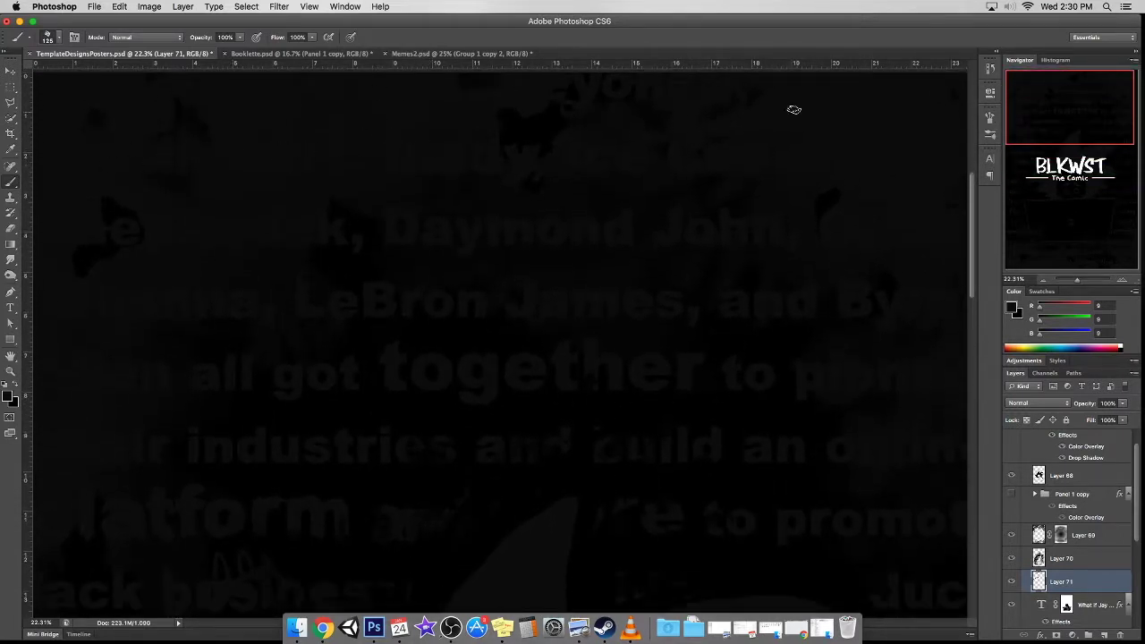
scroll(795, 171, "right", 2)
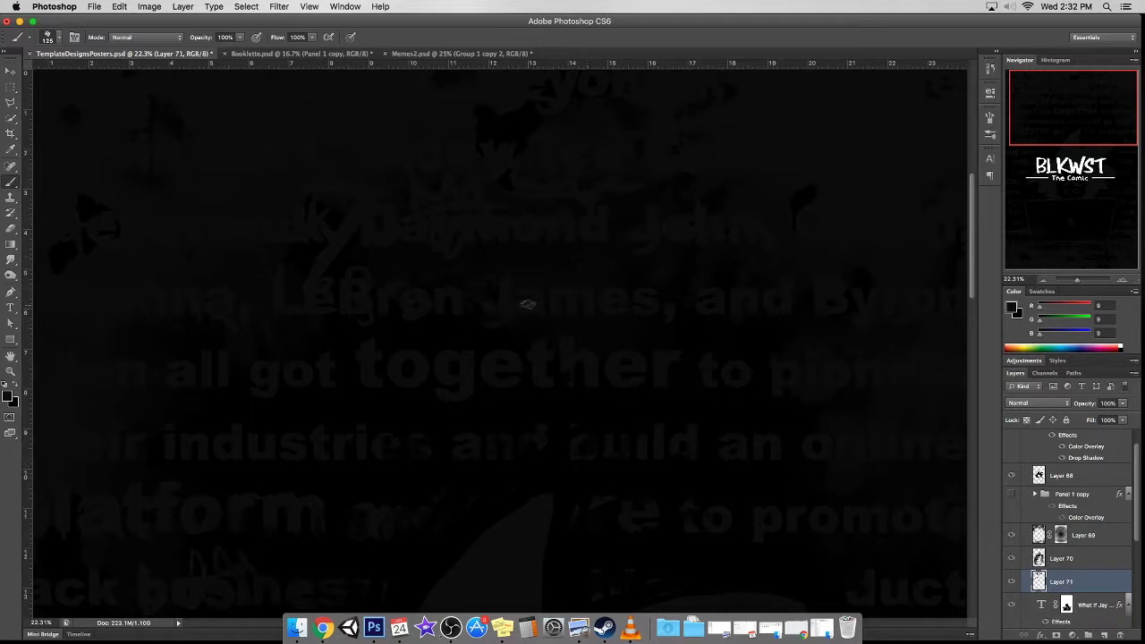
scroll(43, 366, "left", 1)
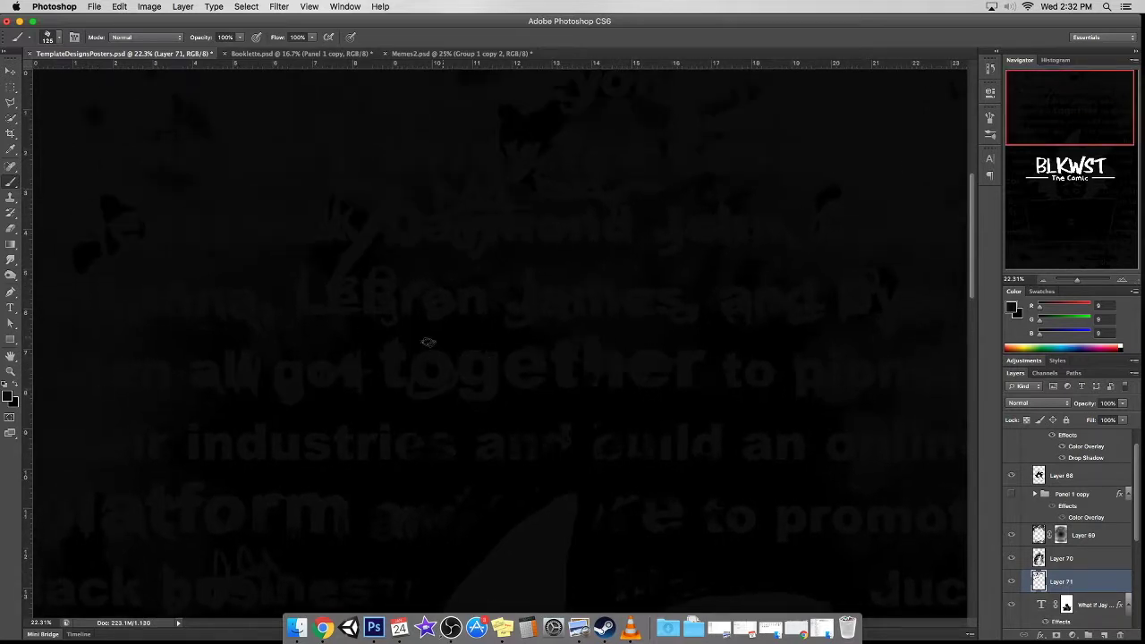
left_click_drag(1105, 133, 1108, 133)
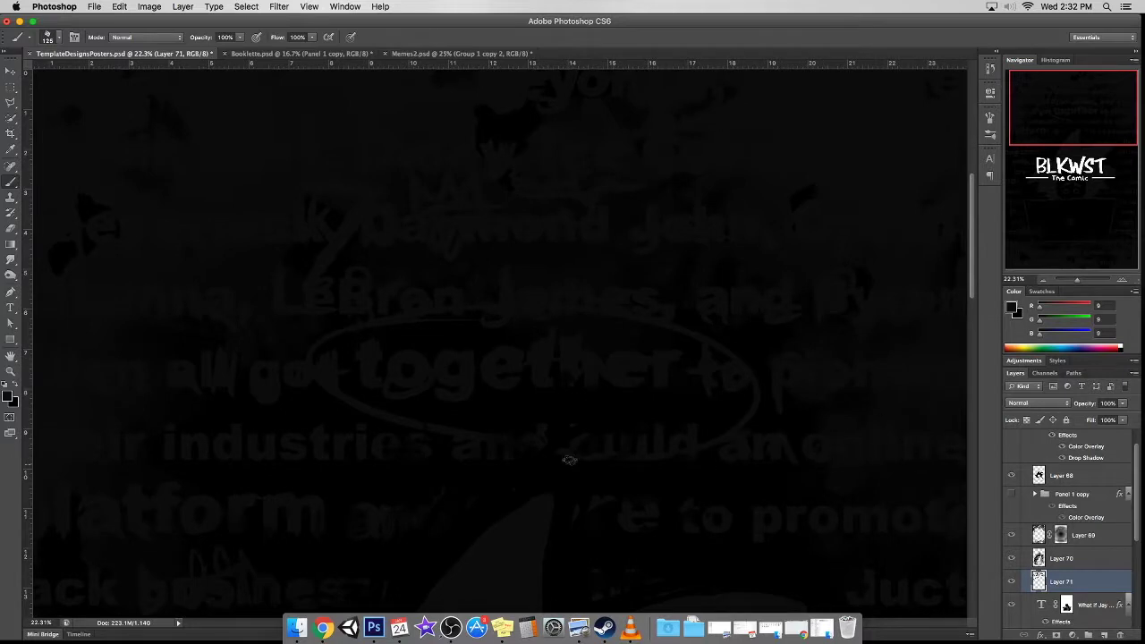
scroll(62, 411, "down", 2)
scroll(63, 412, "left", 1)
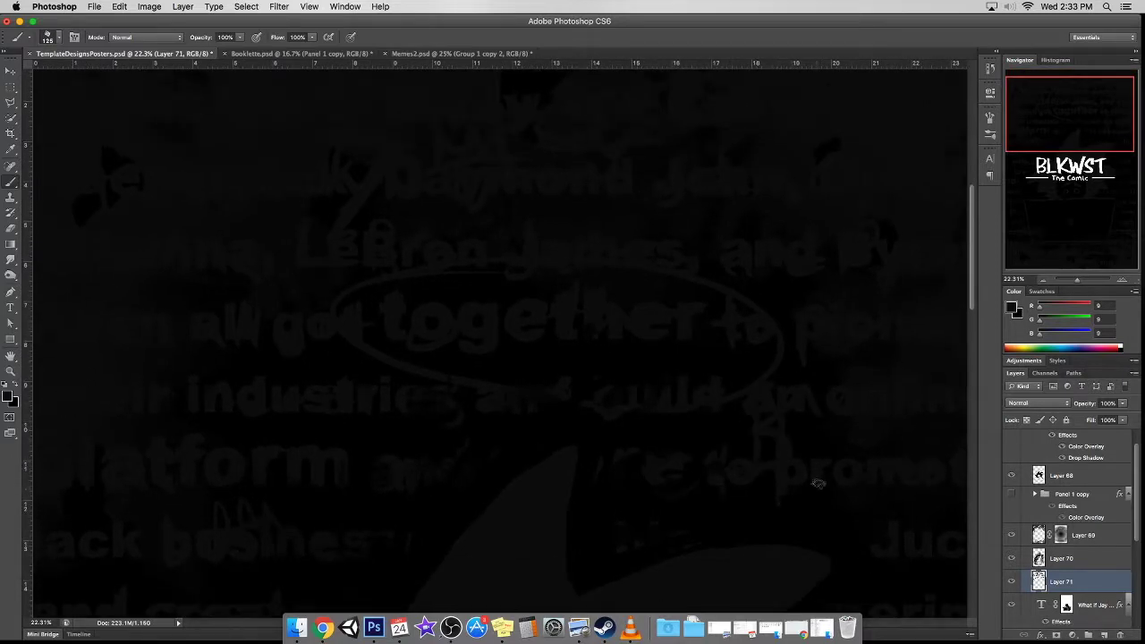
scroll(805, 491, "down", 4)
scroll(805, 490, "right", 1)
scroll(802, 356, "down", 8)
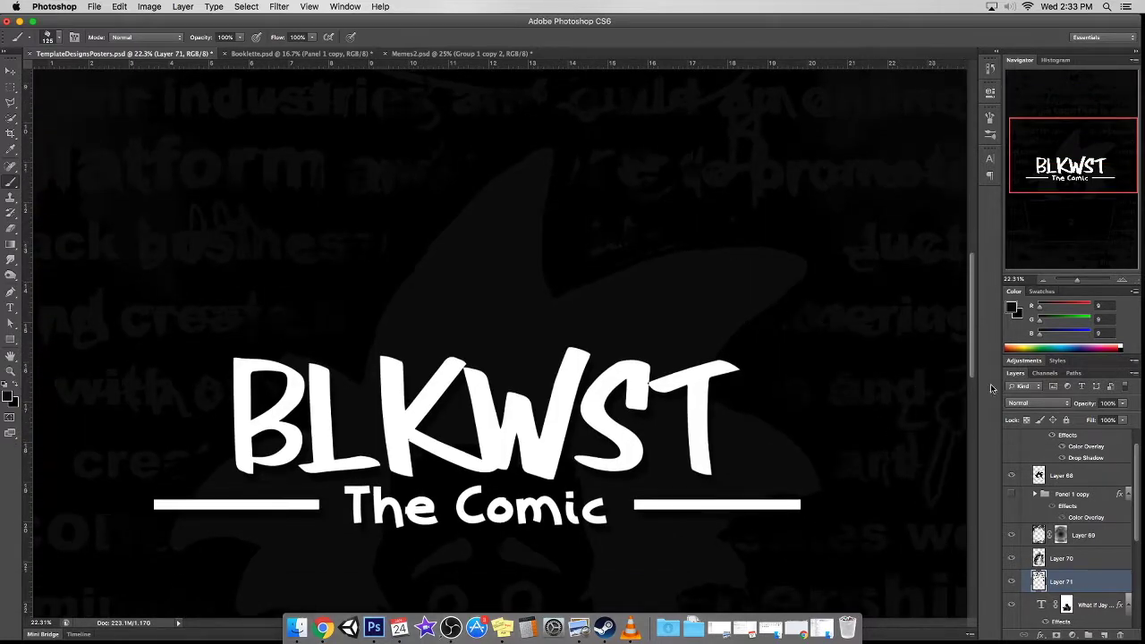
- Undo the faint stroke at the poster's lower right
key("super+z")
key("super+z")
key("super+z")
key("super+z")
key("super+z")
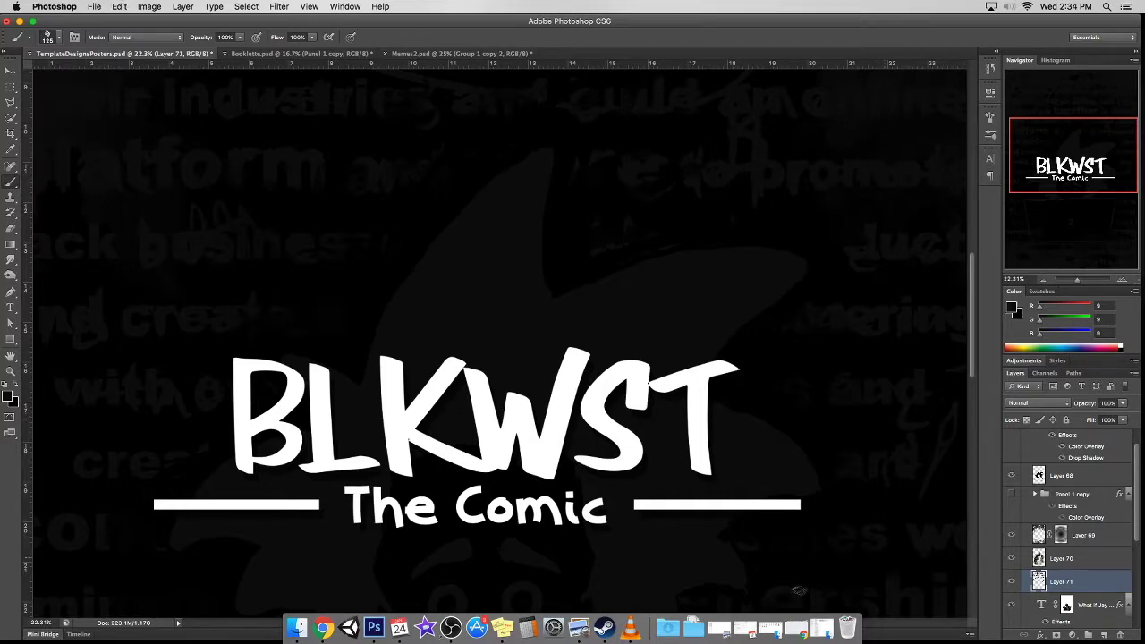
scroll(882, 554, "down", 5)
scroll(867, 417, "up", 2)
scroll(882, 421, "down", 1)
scroll(233, 273, "up", 1)
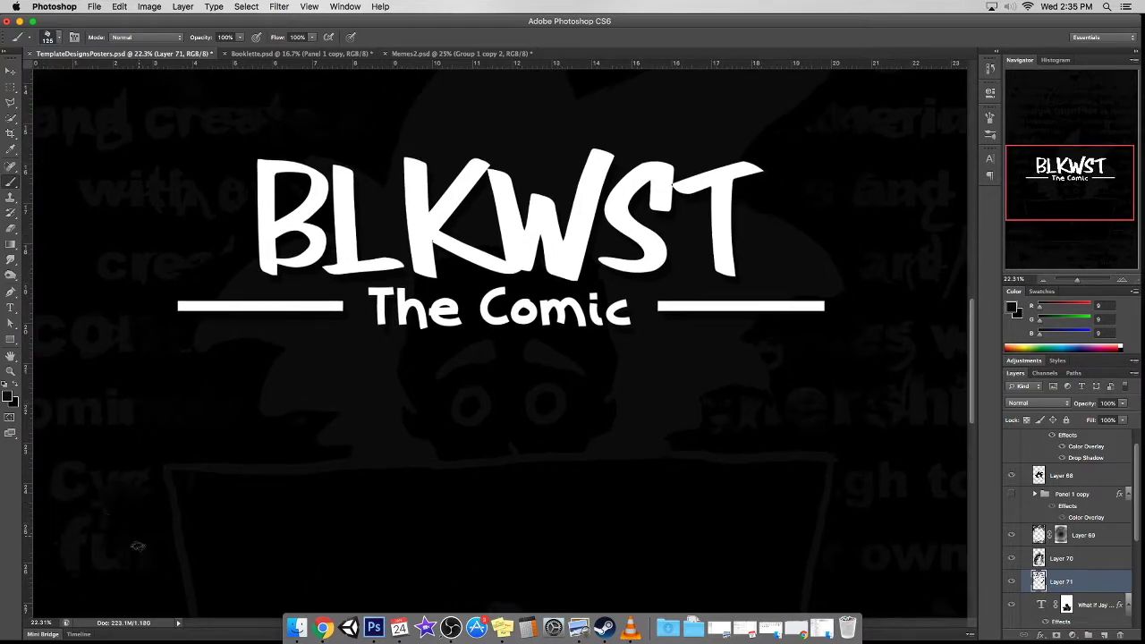
scroll(832, 284, "down", 5)
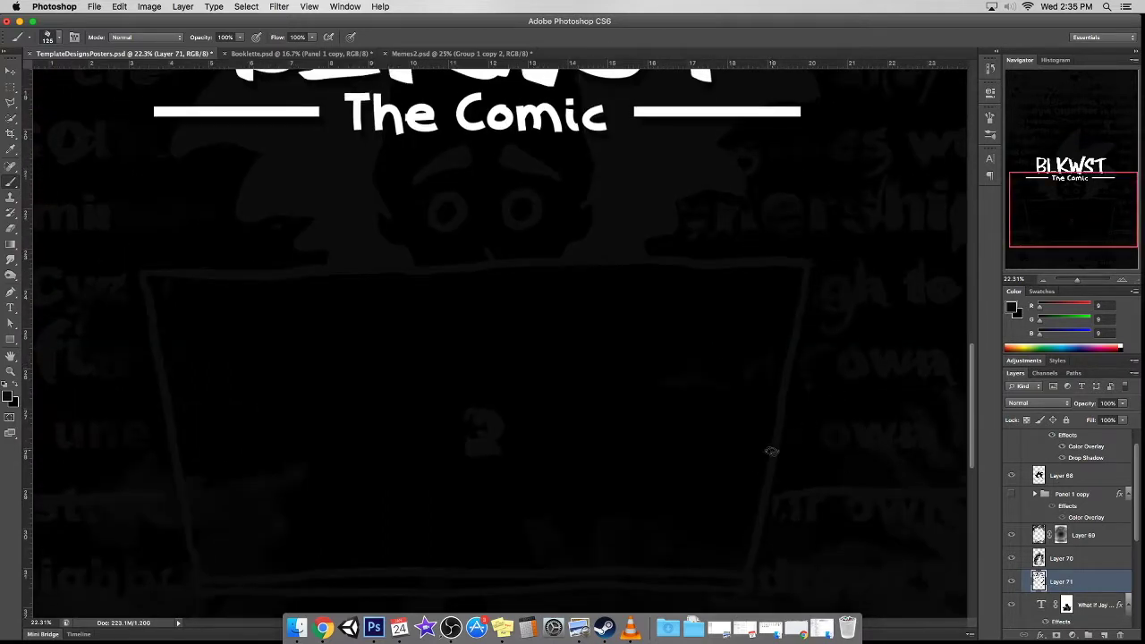
scroll(794, 550, "down", 4)
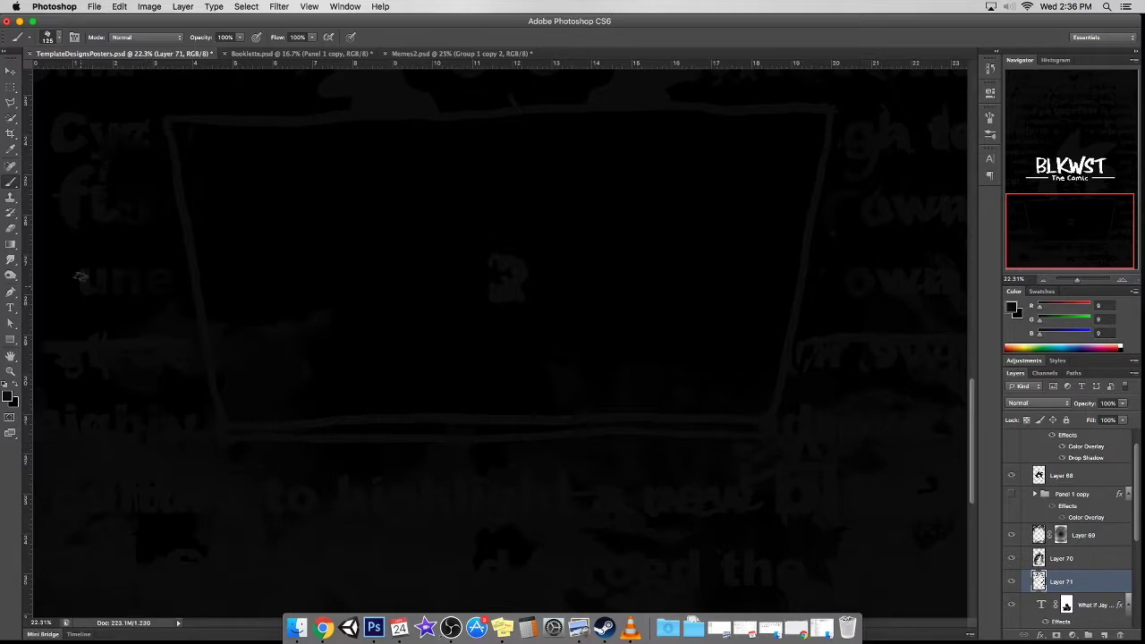
- Add a small rough brush mark at the poster's left edge beside the comic panel
left_click_drag(51, 262, 70, 285)
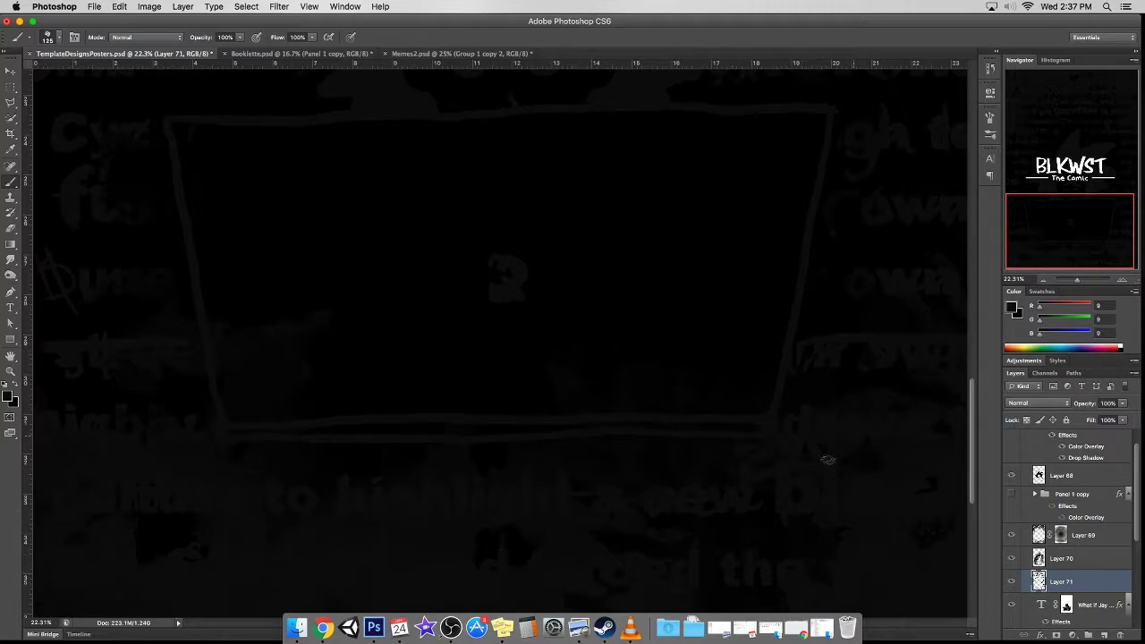
scroll(813, 454, "up", 3)
scroll(779, 394, "up", 4)
scroll(743, 340, "up", 3)
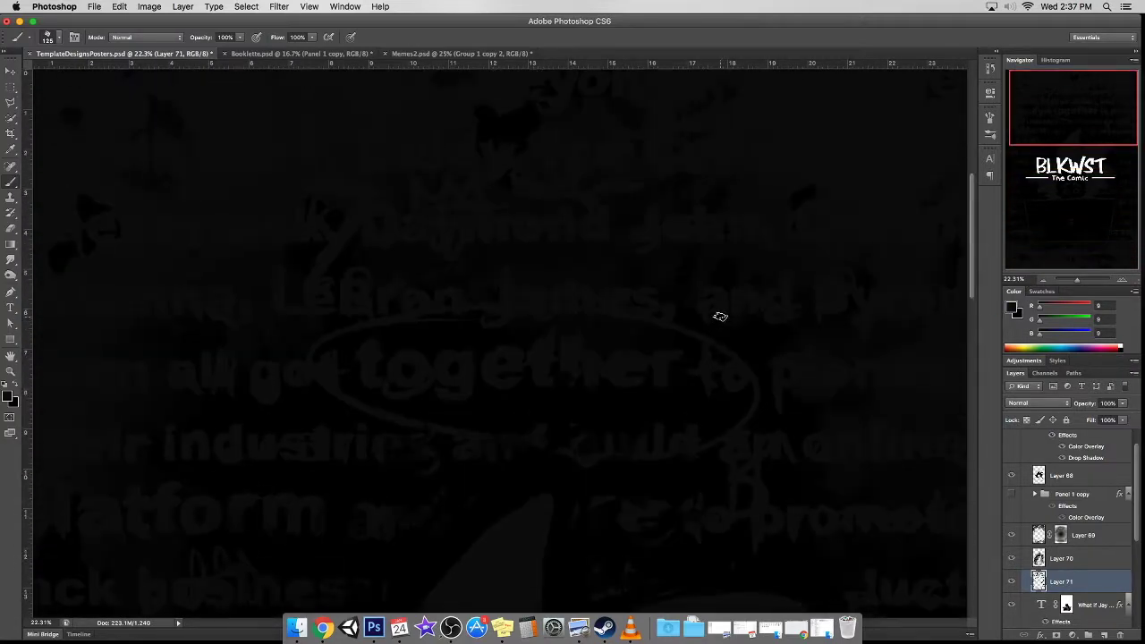
scroll(737, 263, "down", 5)
- Zoom and pan with the Navigator to frame the BLKWST title area
scroll(736, 263, "down", 5)
mouse_move(1090, 283)
left_mouse_down()
mouse_move(1074, 294)
mouse_move(1080, 282)
left_mouse_up()
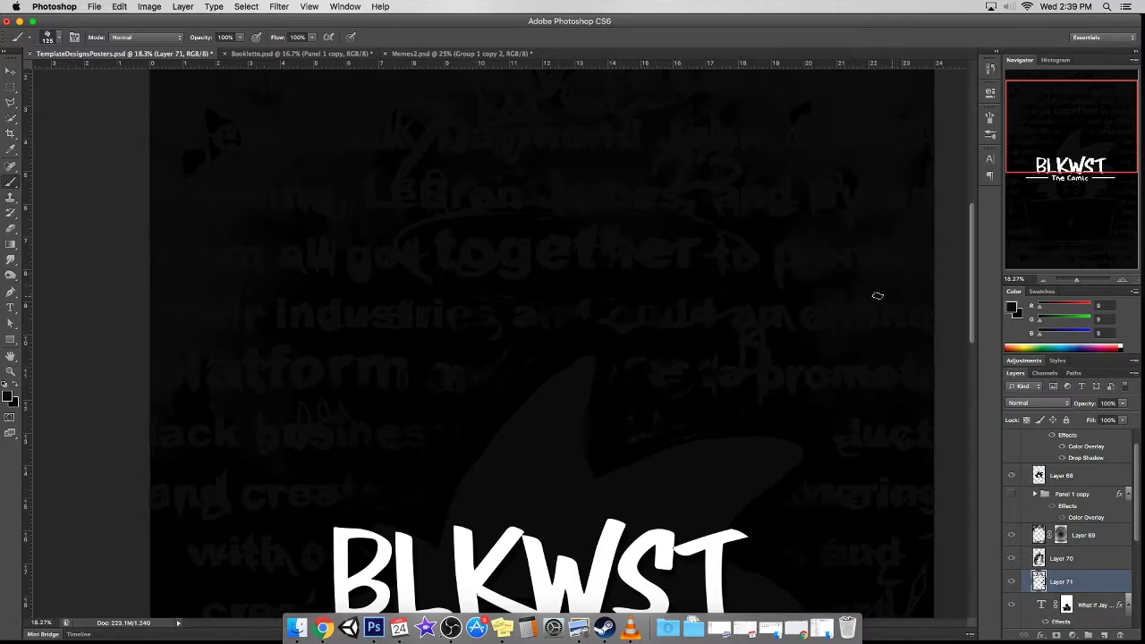
left_click_drag(1076, 281, 1065, 285)
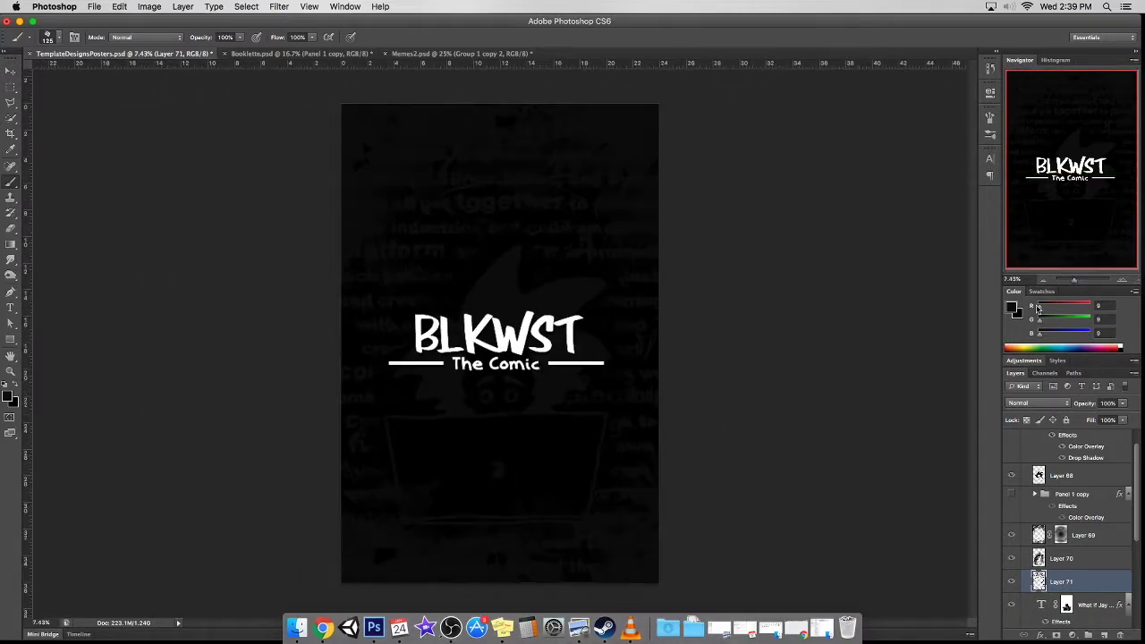
left_click_drag(1072, 280, 1076, 280)
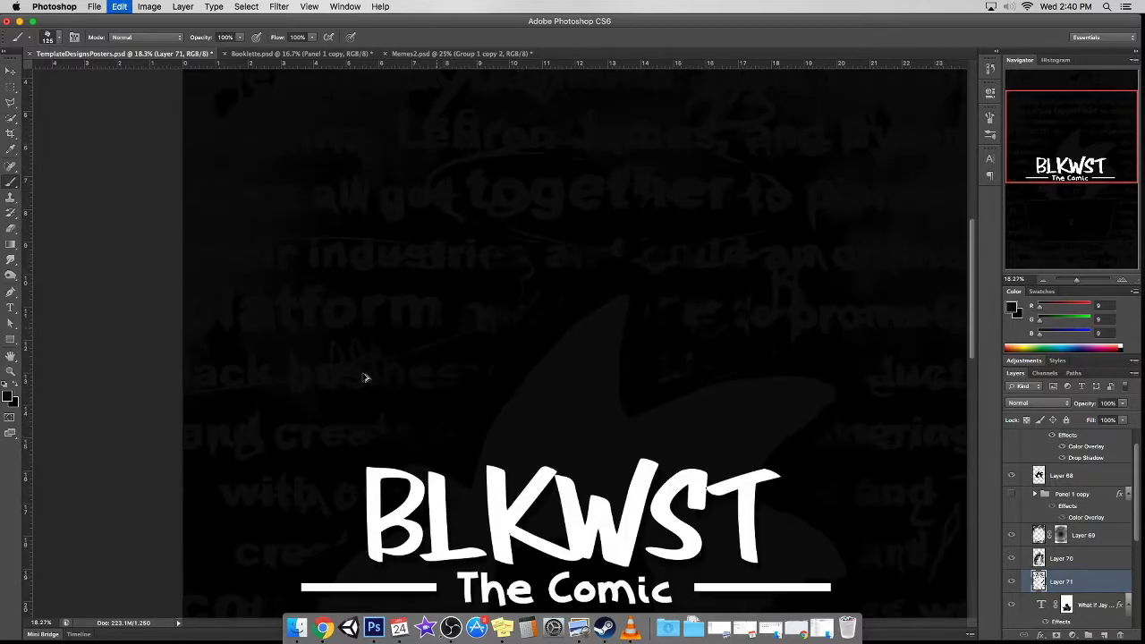
left_click_drag(1087, 135, 1137, 158)
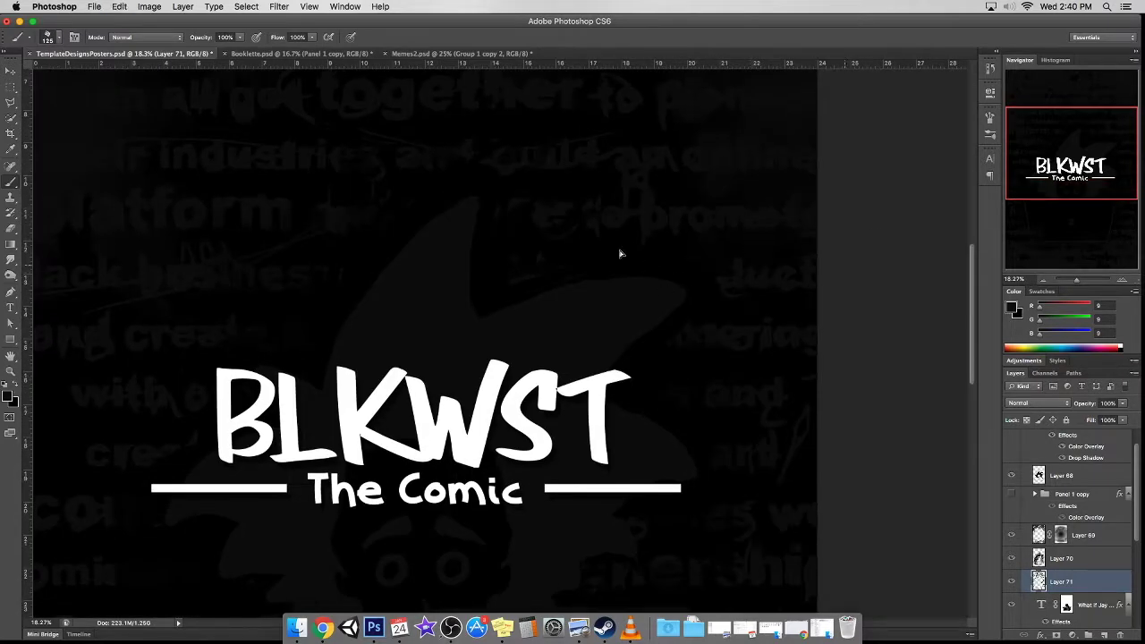
scroll(841, 248, "up", 3)
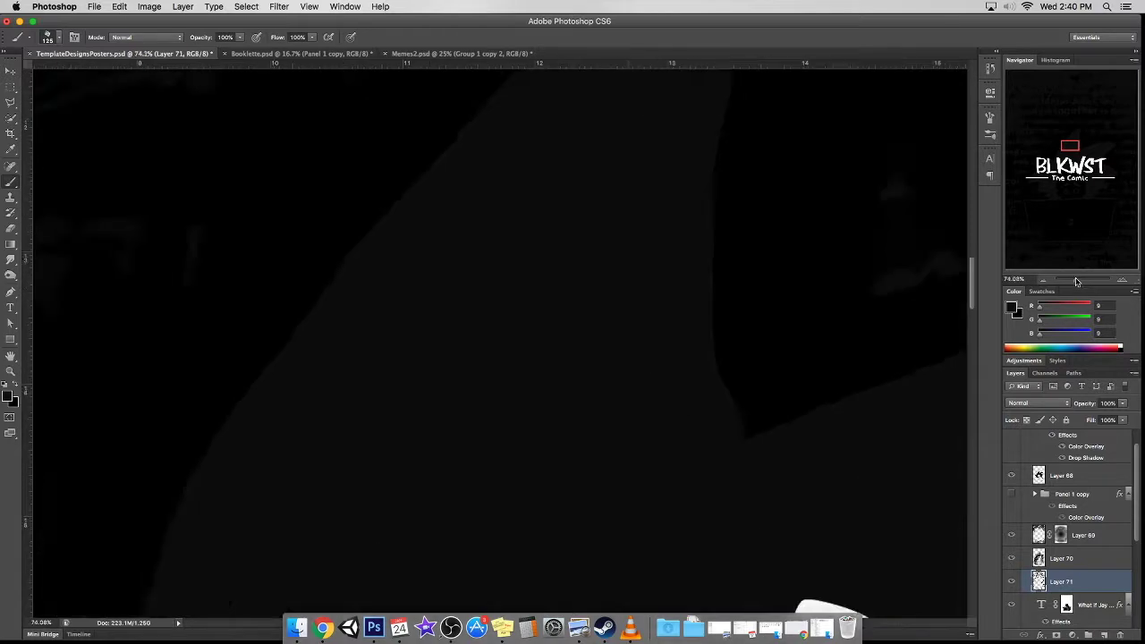
scroll(748, 260, "down", 5)
scroll(658, 376, "down", 5)
scroll(665, 354, "right", 2)
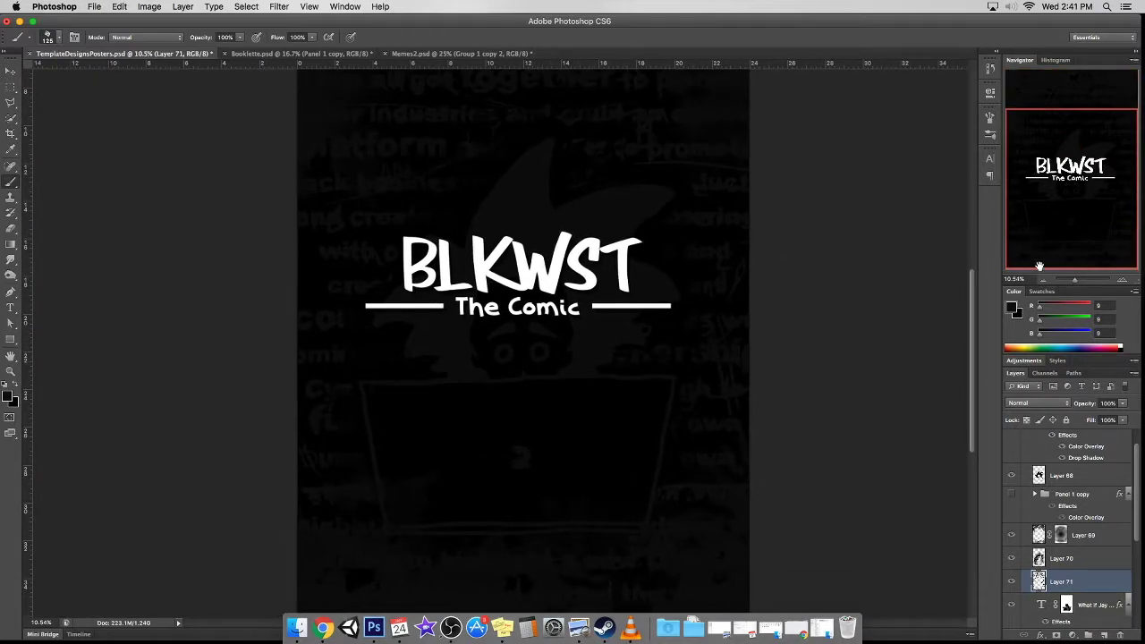
scroll(1056, 196, "up", 2)
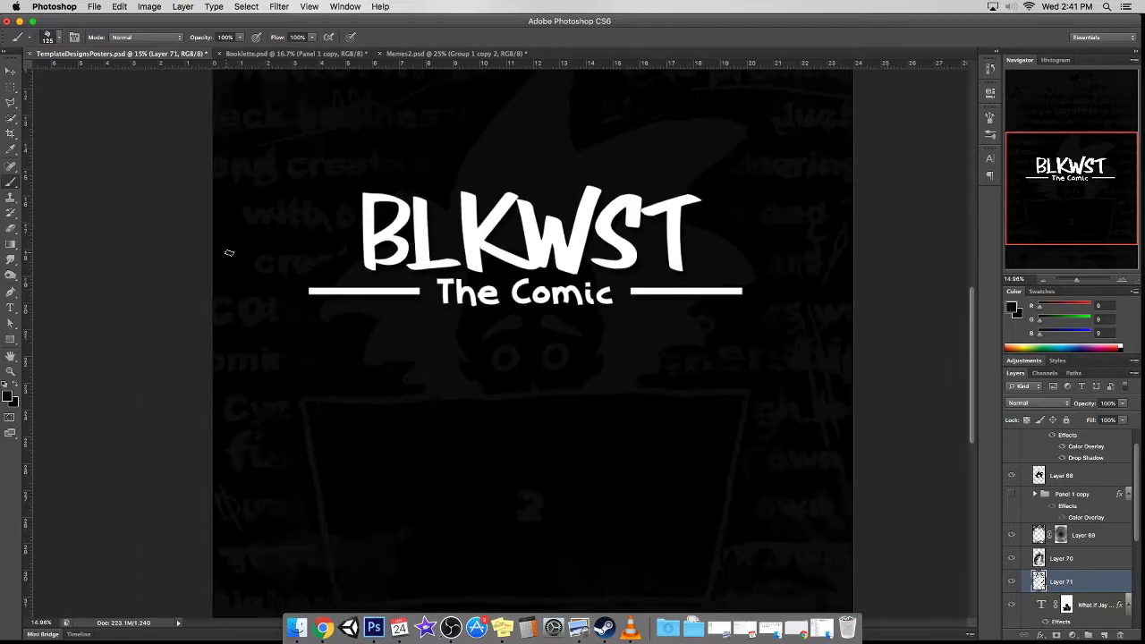
- Step backward through the latest brush strokes to reveal more faded background text
key("super+z")
key("alt+super+z")
key("alt+super+z")
key("alt+super+z")
key("alt+super+z")
left_click_drag(1074, 171, 1065, 192)
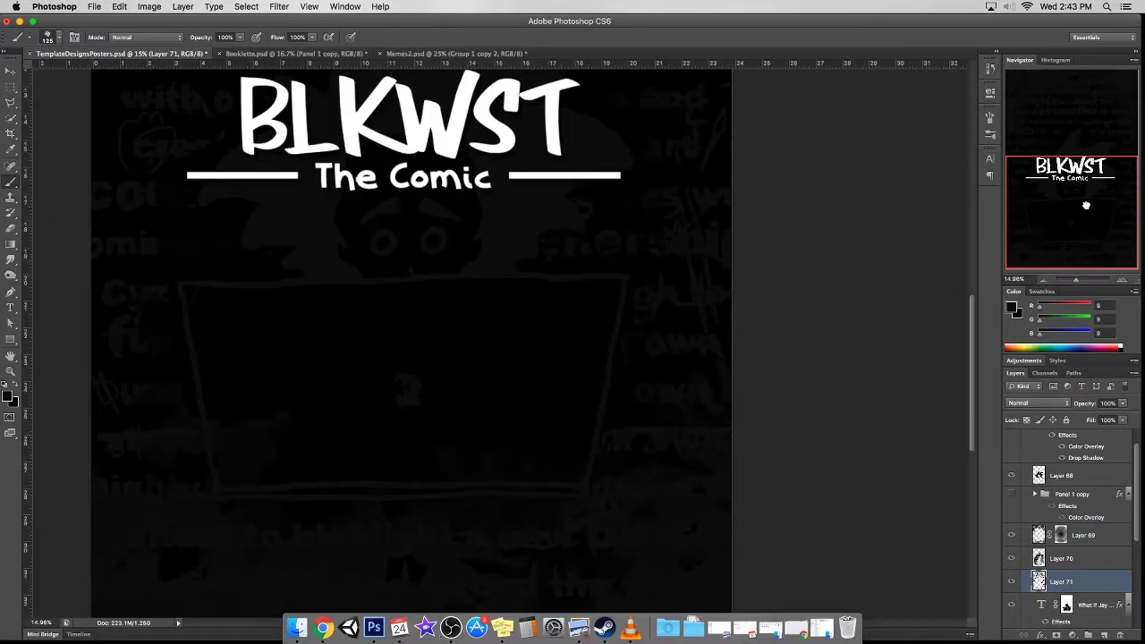
scroll(1052, 203, "down", 3)
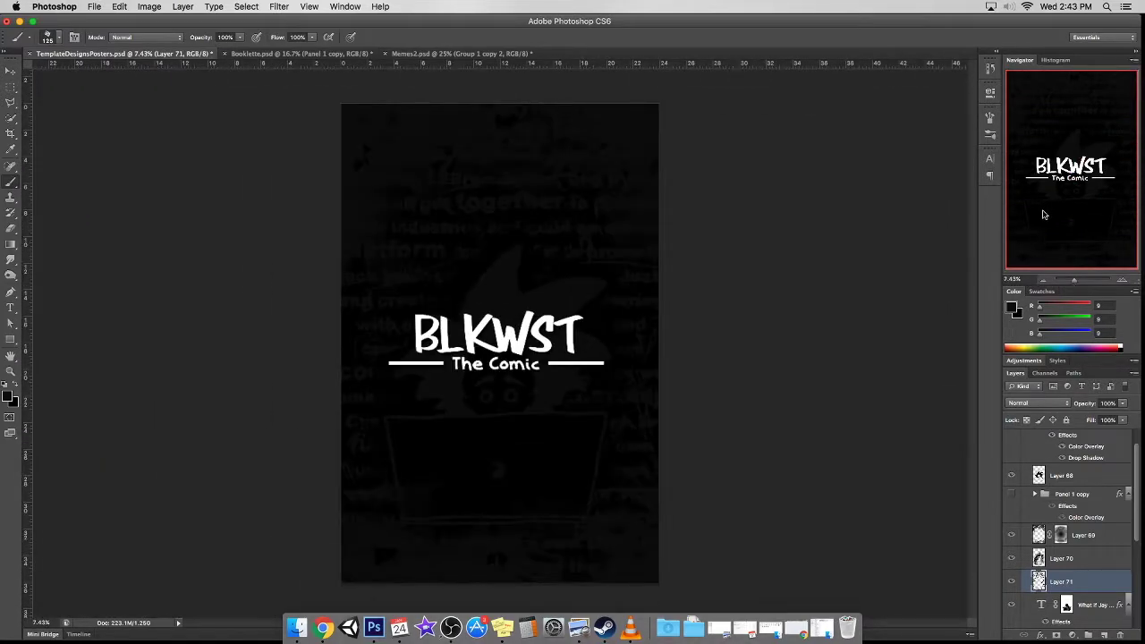
key("alt+super+z")
key("alt+super+z")
scroll(805, 320, "up", 2)
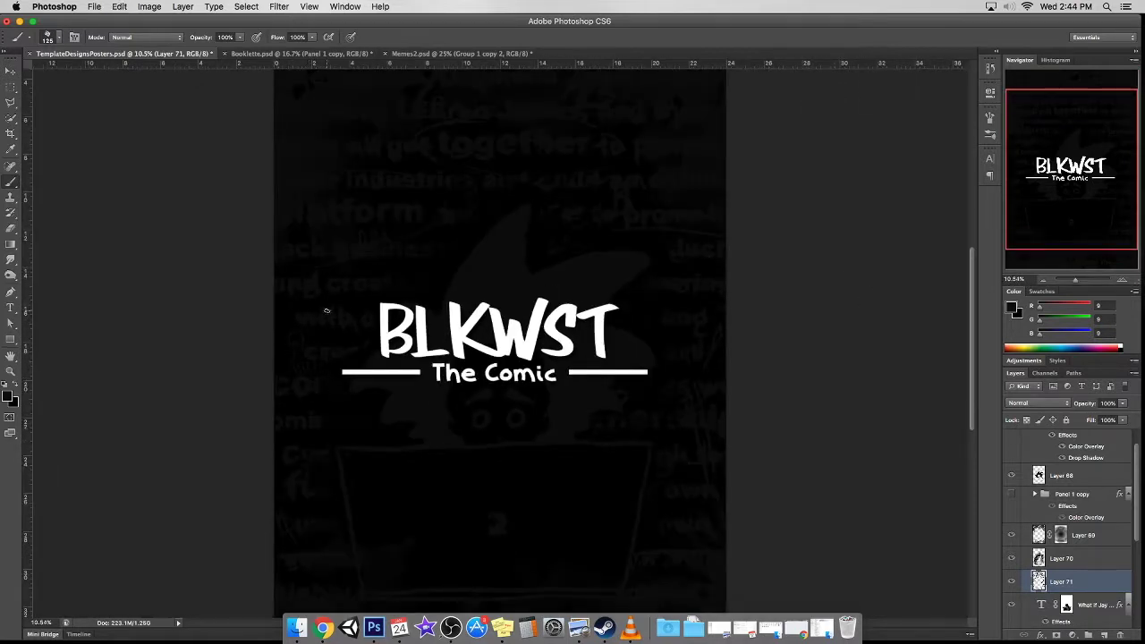
scroll(328, 358, "down", 3)
scroll(754, 397, "up", 1)
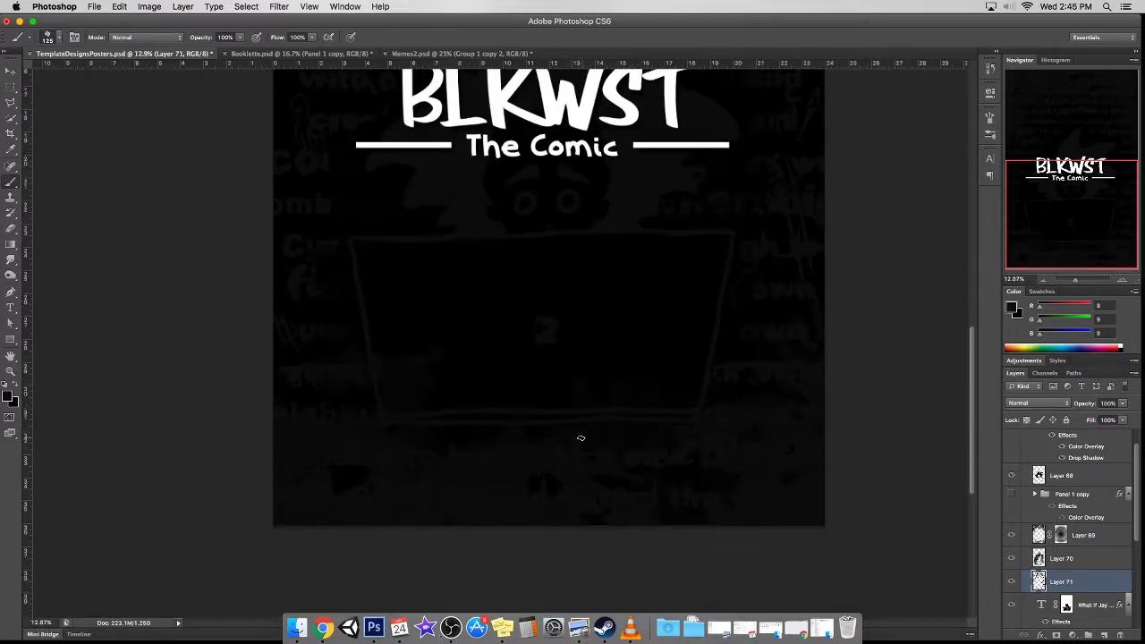
key("super+z")
key("super+z")
key("super+z")
scroll(461, 384, "up", 2)
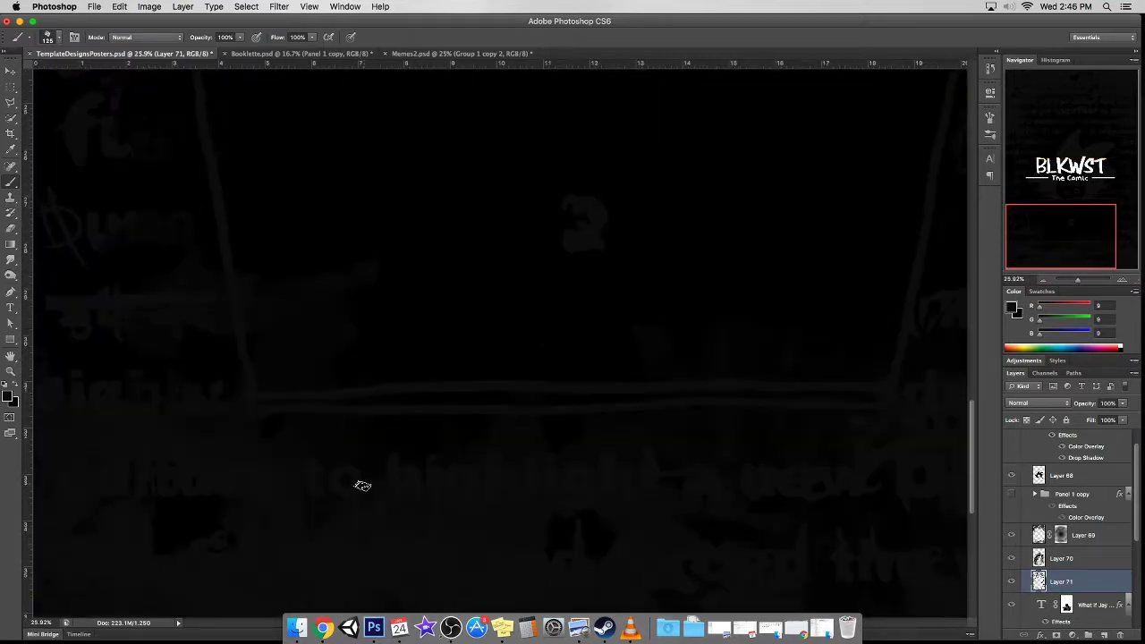
key("super+z")
key("super+z")
key("super+z")
scroll(373, 439, "down", 3)
left_click_drag(1063, 183, 1061, 217)
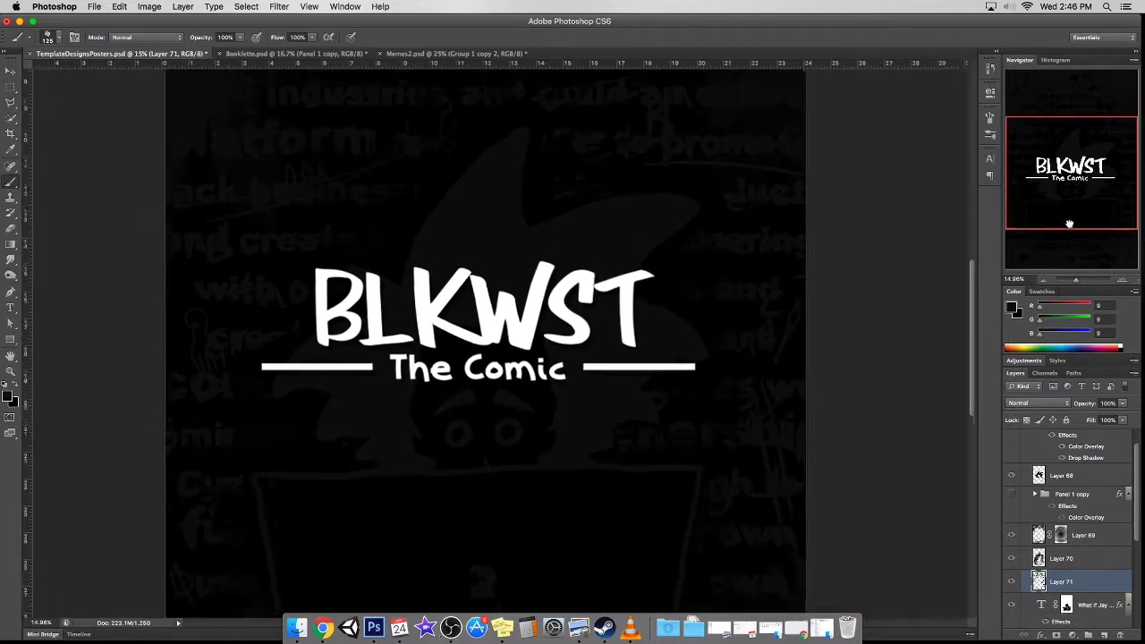
left_click_drag(1076, 279, 1083, 279)
left_click(1016, 163)
left_click_drag(1017, 164, 1009, 190)
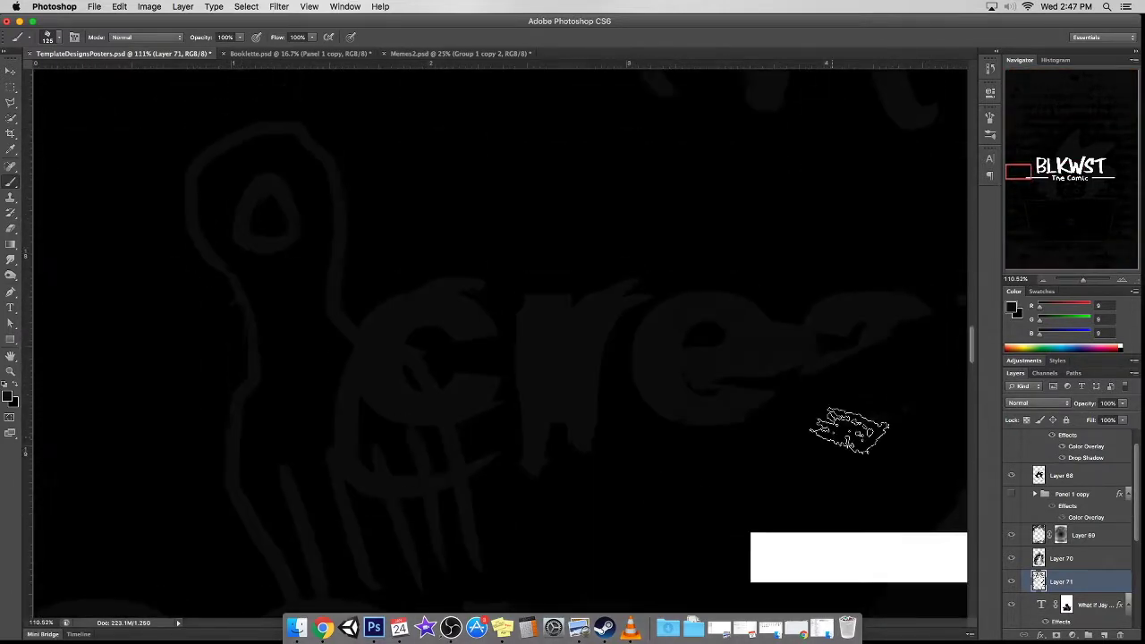
mouse_move(1083, 279)
left_mouse_down()
mouse_move(1072, 266)
mouse_move(1079, 283)
left_mouse_up()
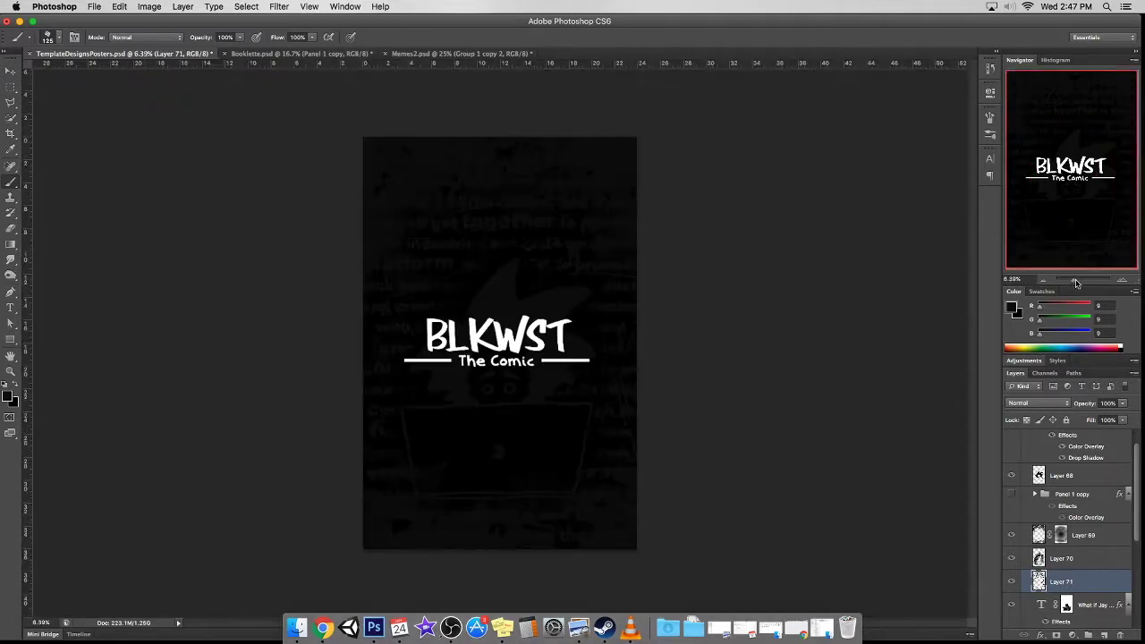
- Undo the last change, zoom out slightly, and save TemplateDesignsPosters.psd
scroll(503, 397, "down", 2)
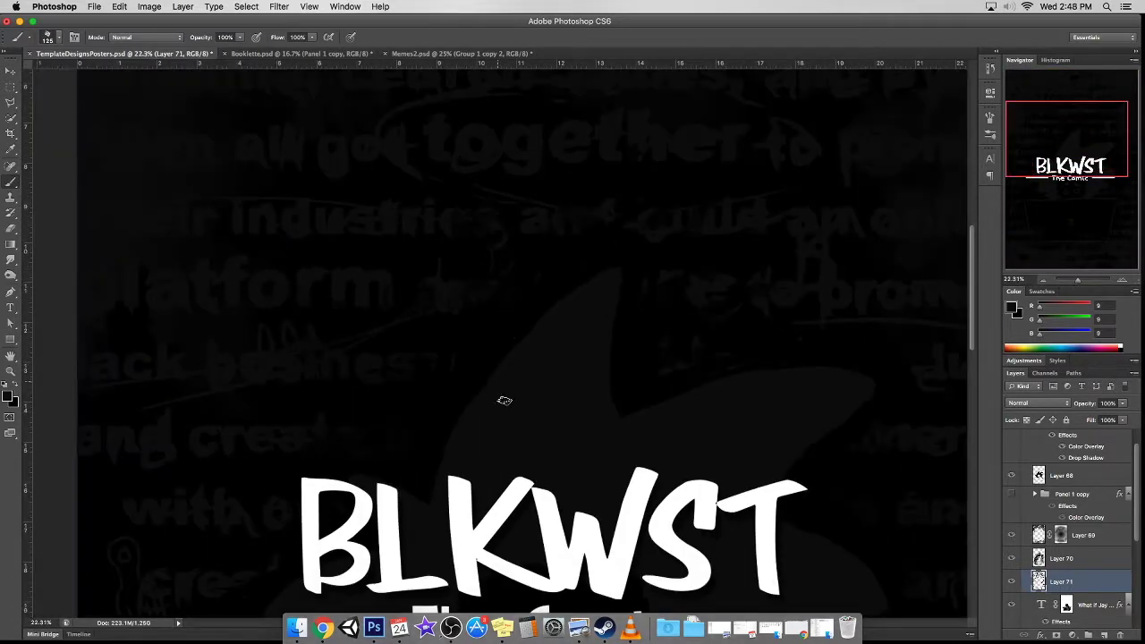
scroll(504, 396, "down", 2)
scroll(504, 396, "down", 2)
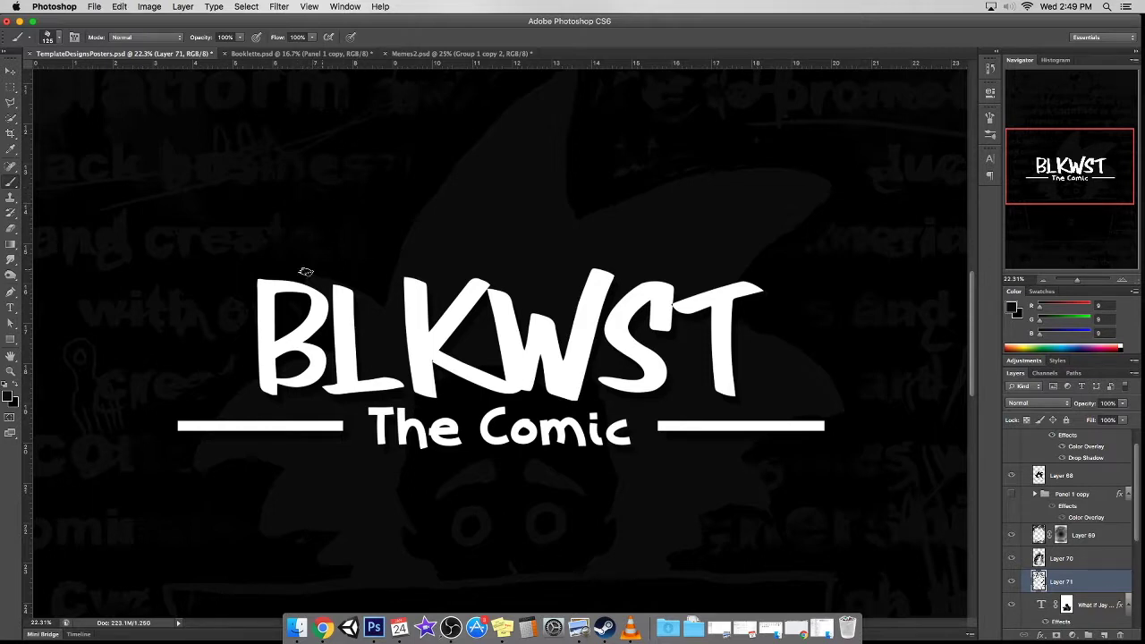
key("super+z")
key("super+z")
left_click_drag(1079, 280, 1061, 281)
key("super+s")
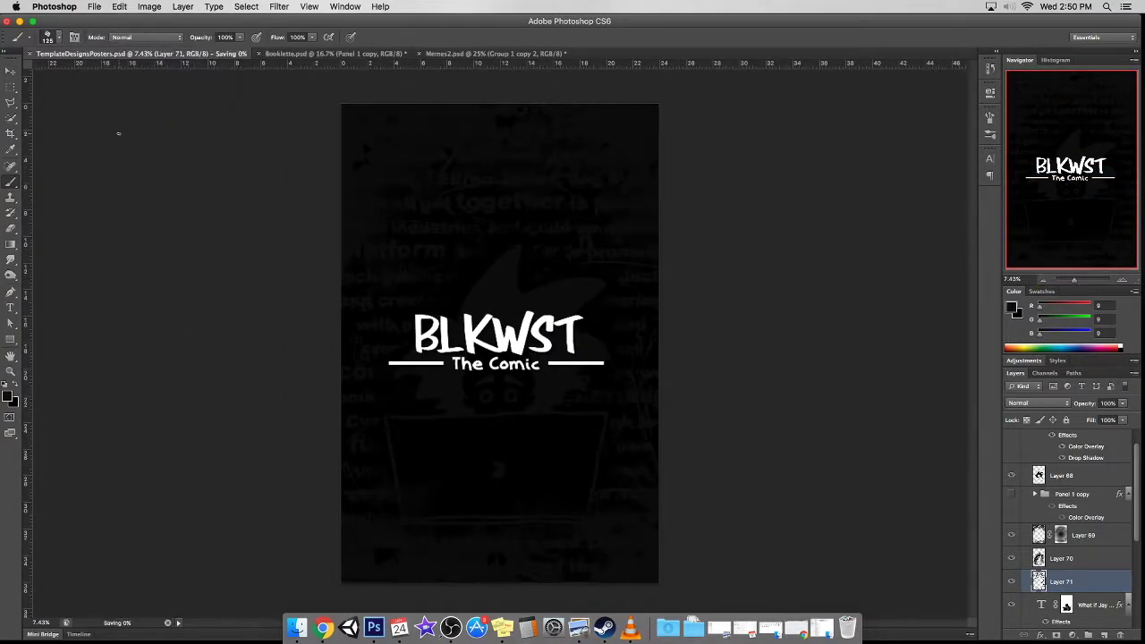